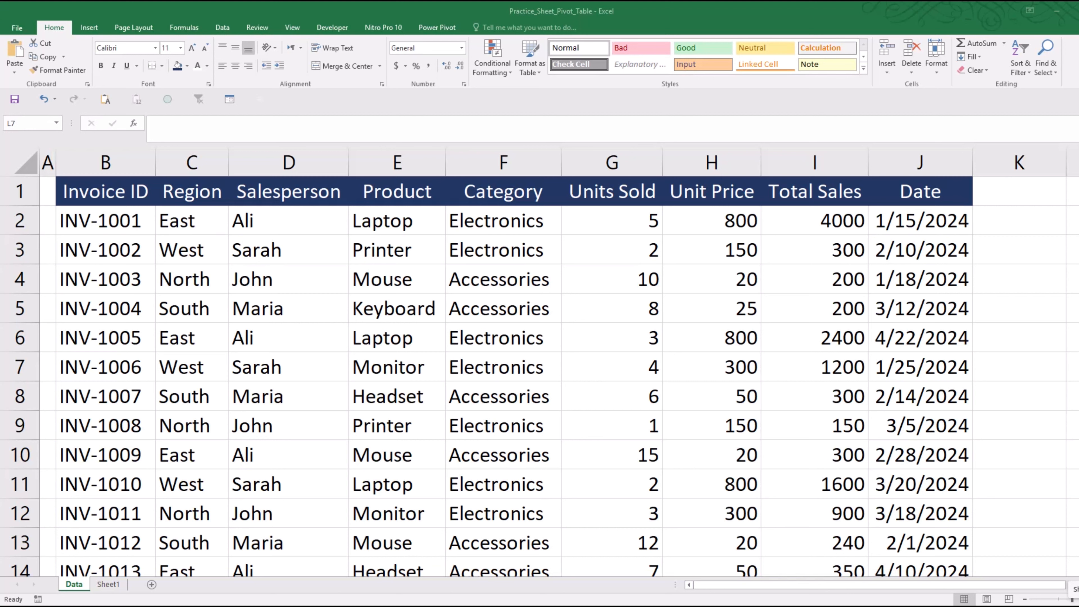
Step: Convert the invoice data range B1:J31 into a table with headers
left_click(133, 193)
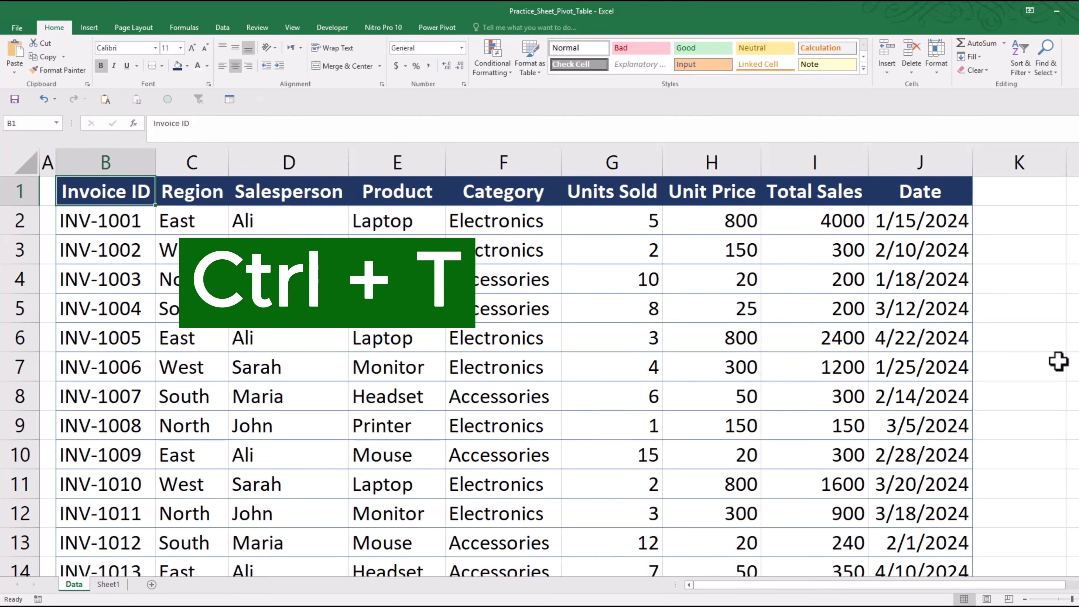
key("ctrl+t")
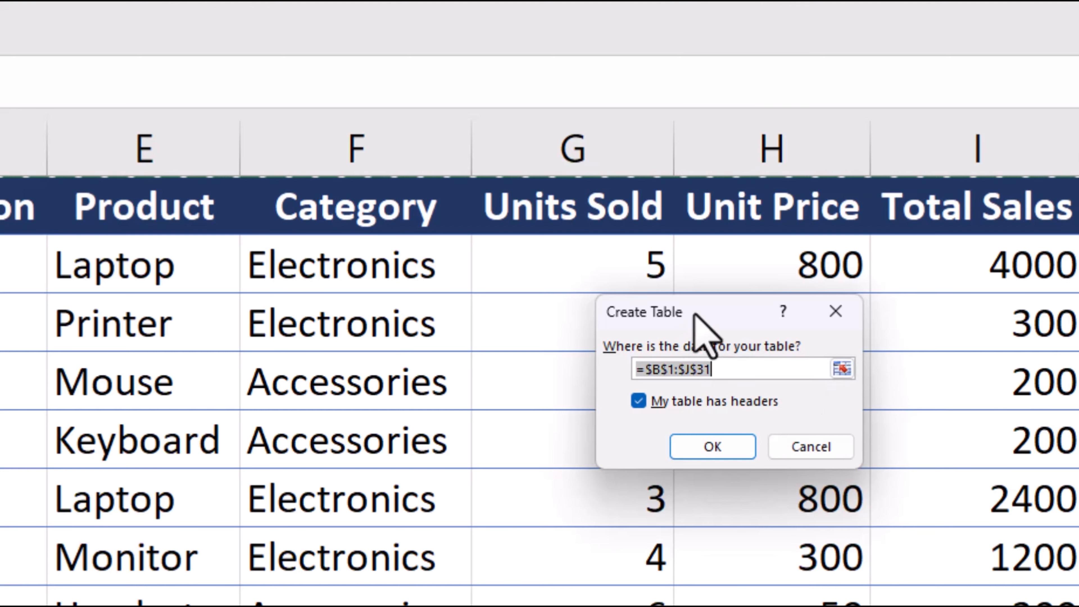
left_click_drag(701, 321, 543, 320)
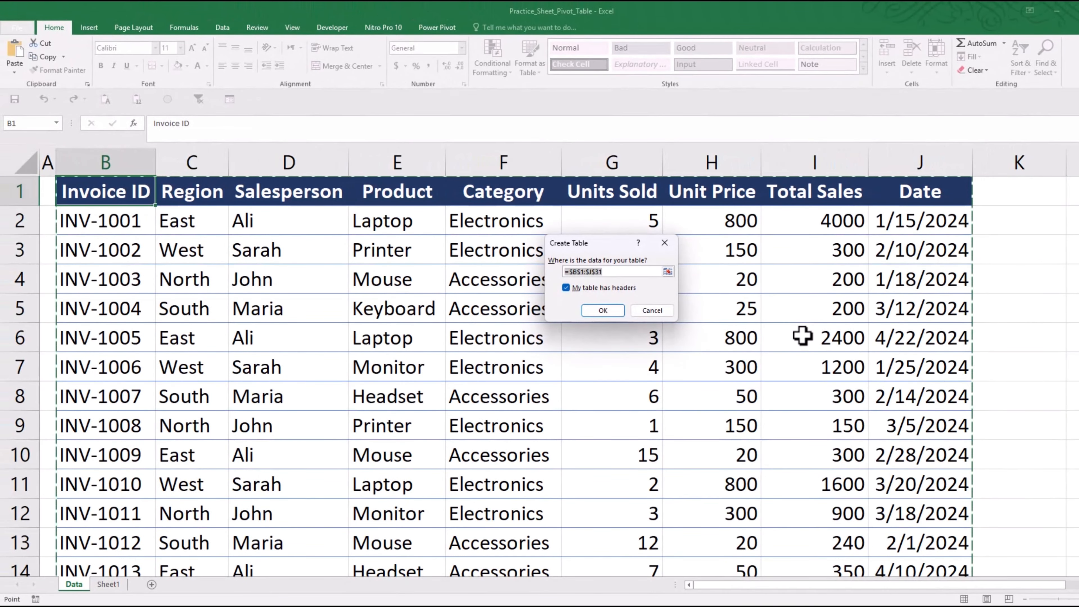
left_click(589, 314)
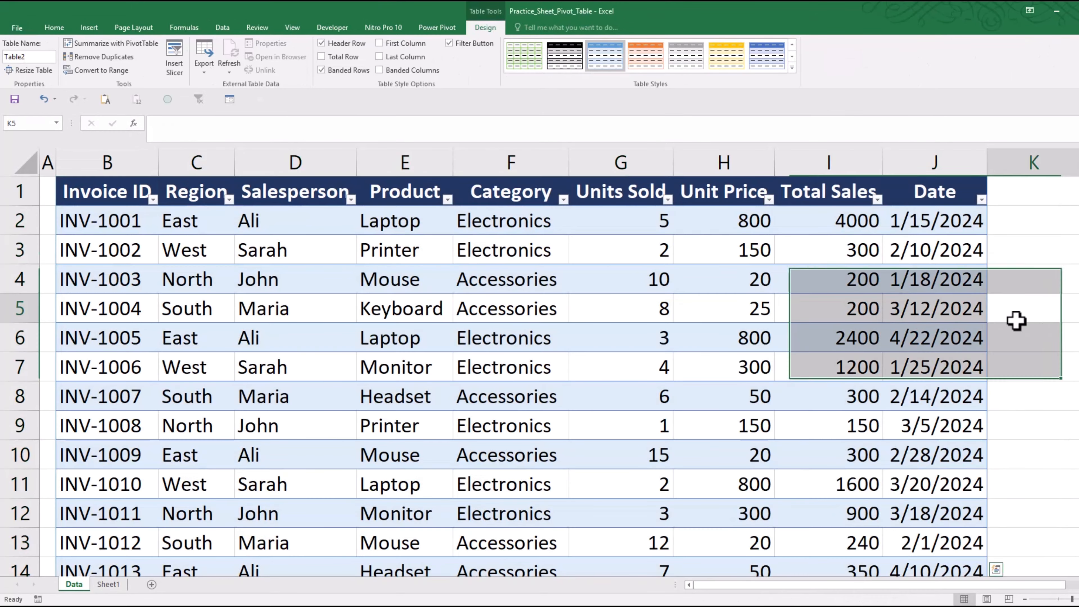
left_click(1022, 322)
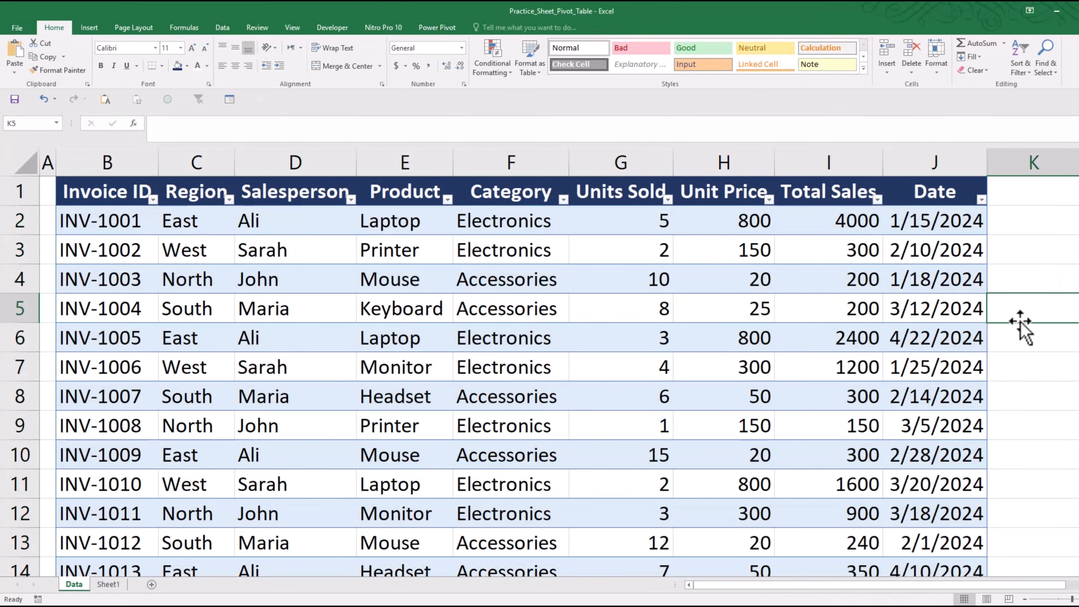
scroll(1021, 325, "down", 8)
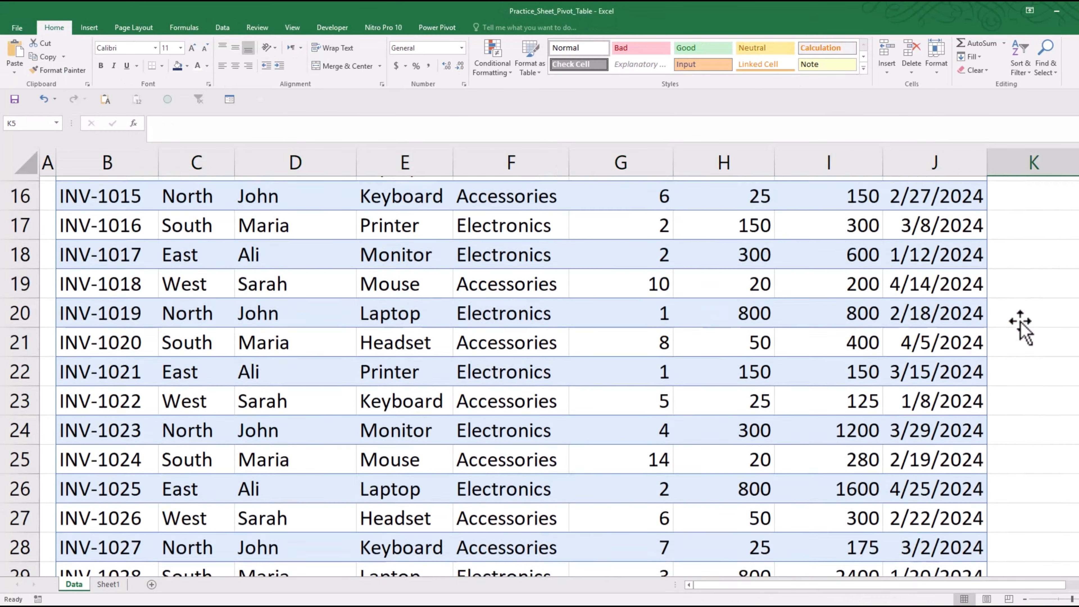
scroll(1022, 325, "up", 3)
scroll(1021, 325, "up", 5)
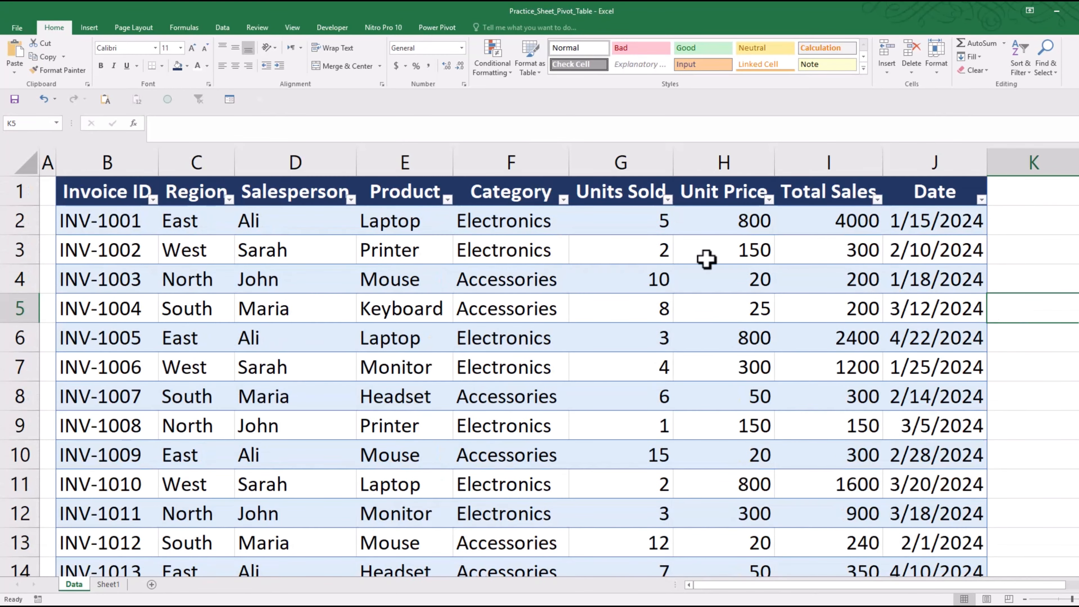
left_click(503, 197)
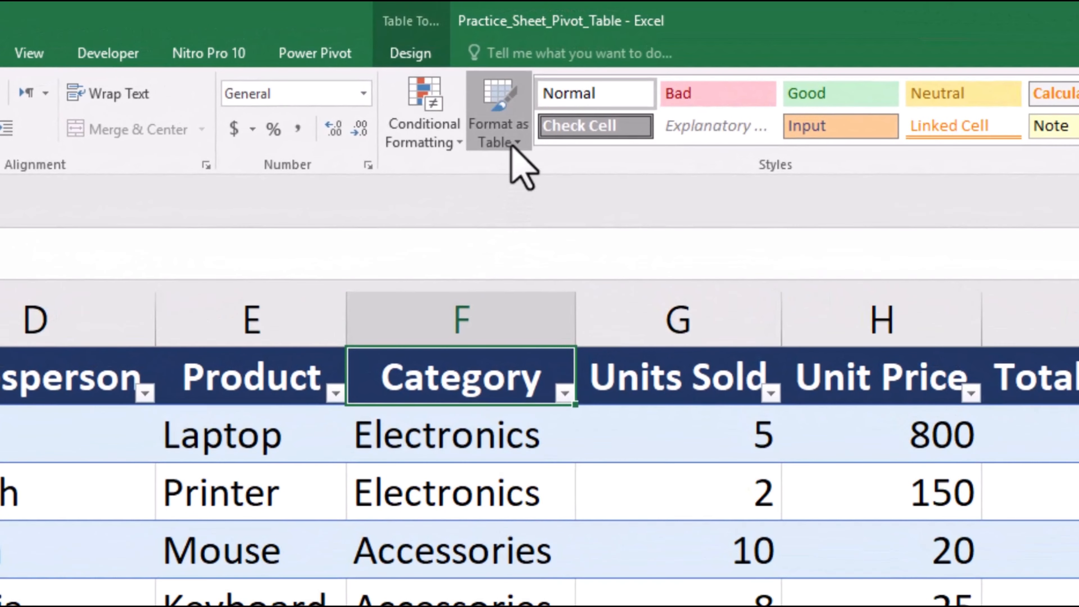
left_click(535, 73)
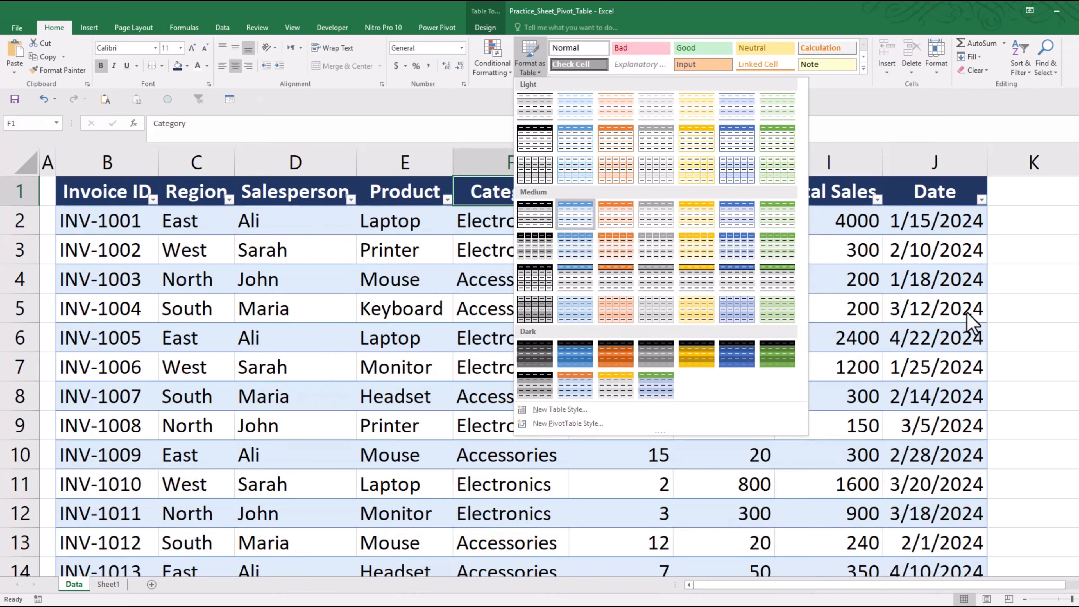
left_click(1053, 264)
left_click(1059, 277)
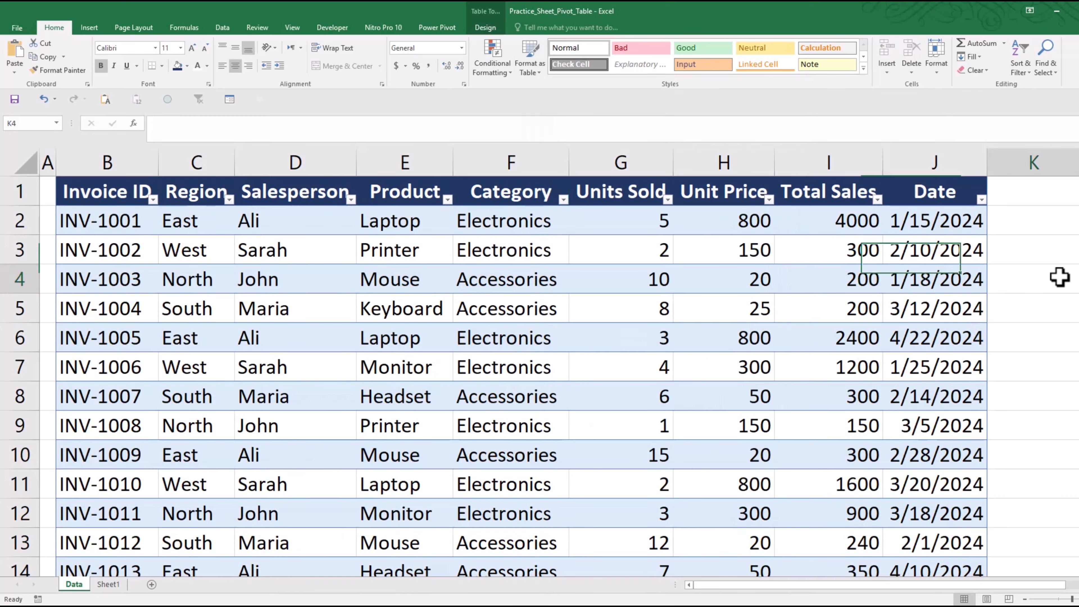
Step: Rename the invoice table as SalesData
left_click(107, 192)
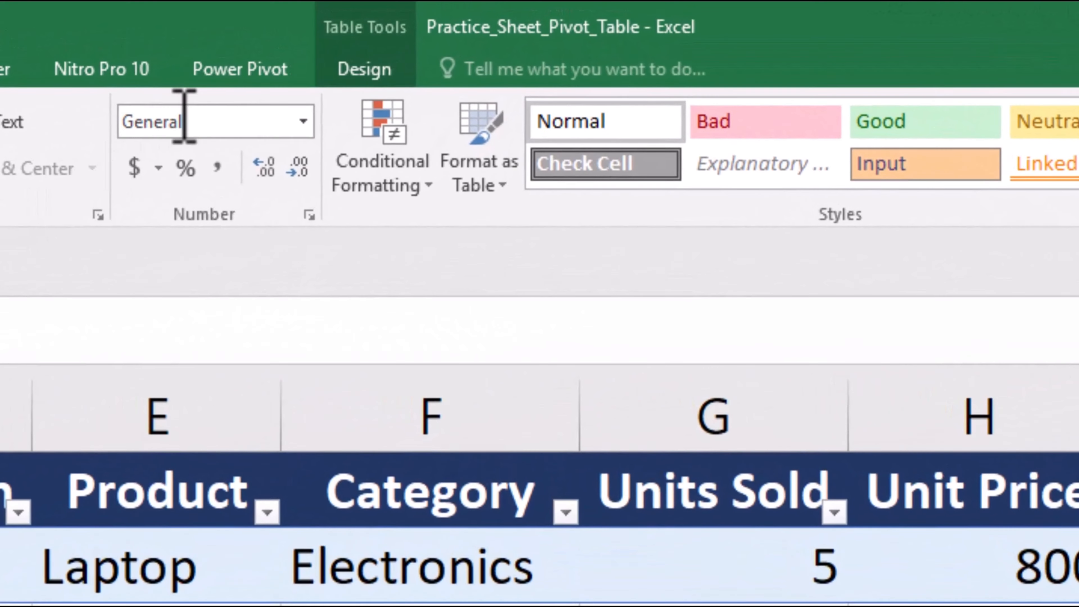
left_click(356, 70)
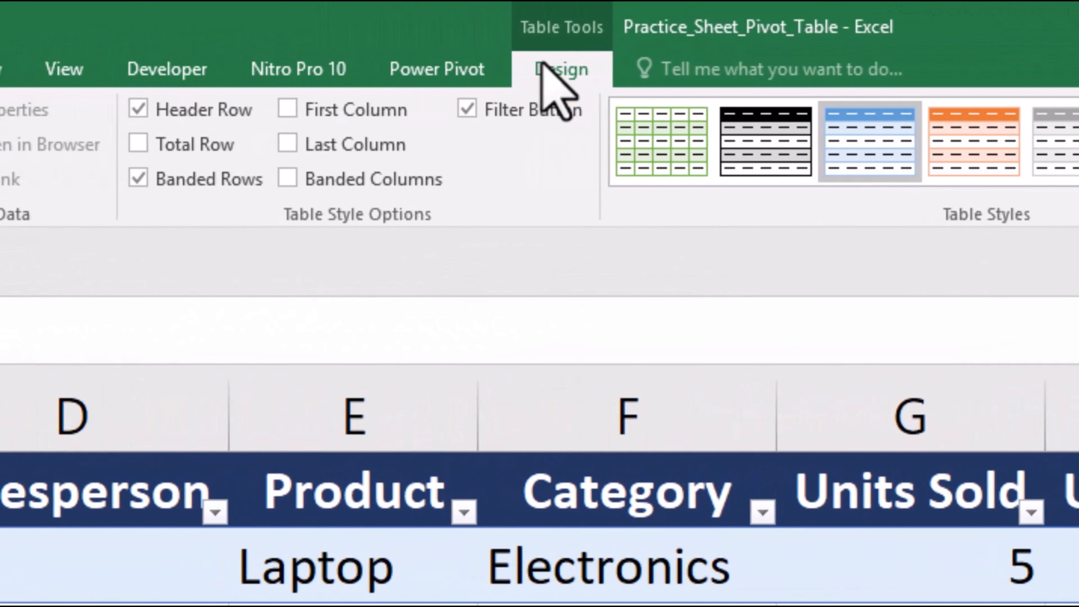
left_click(113, 145)
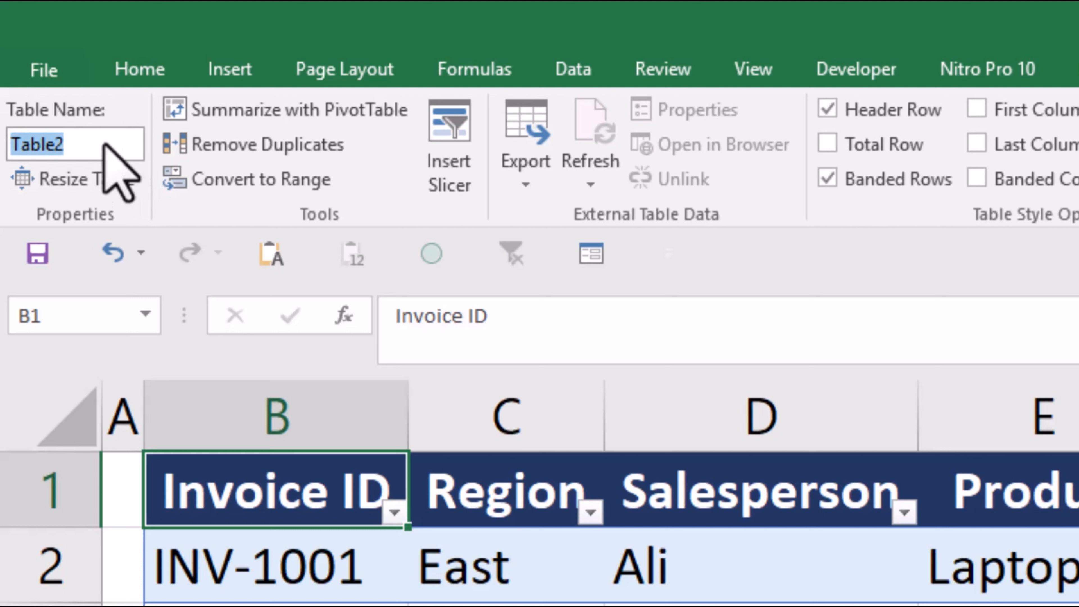
type("Sa")
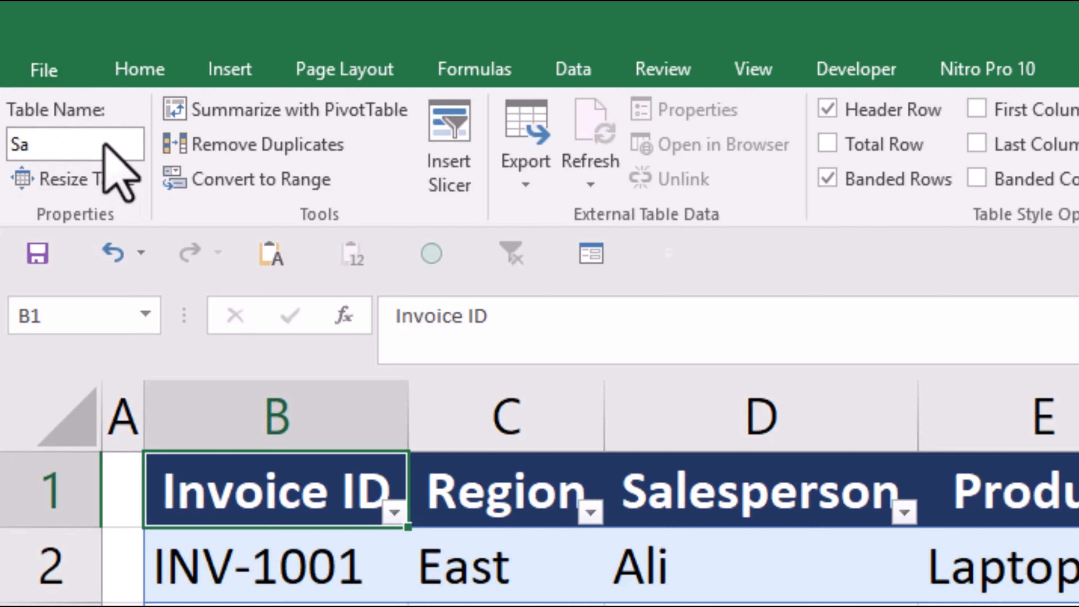
type("lesData")
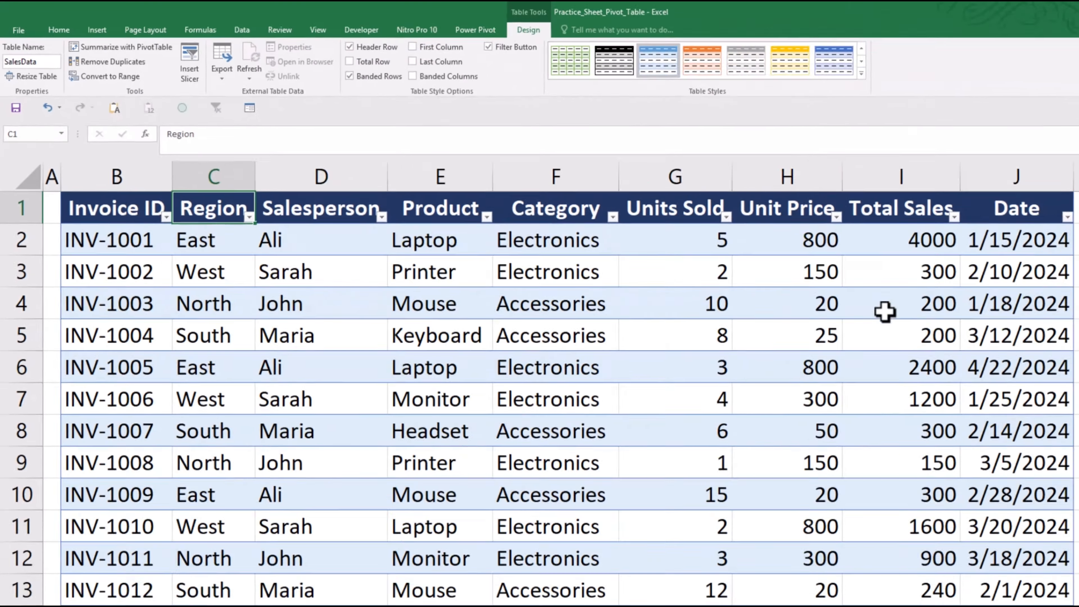
left_click(691, 288)
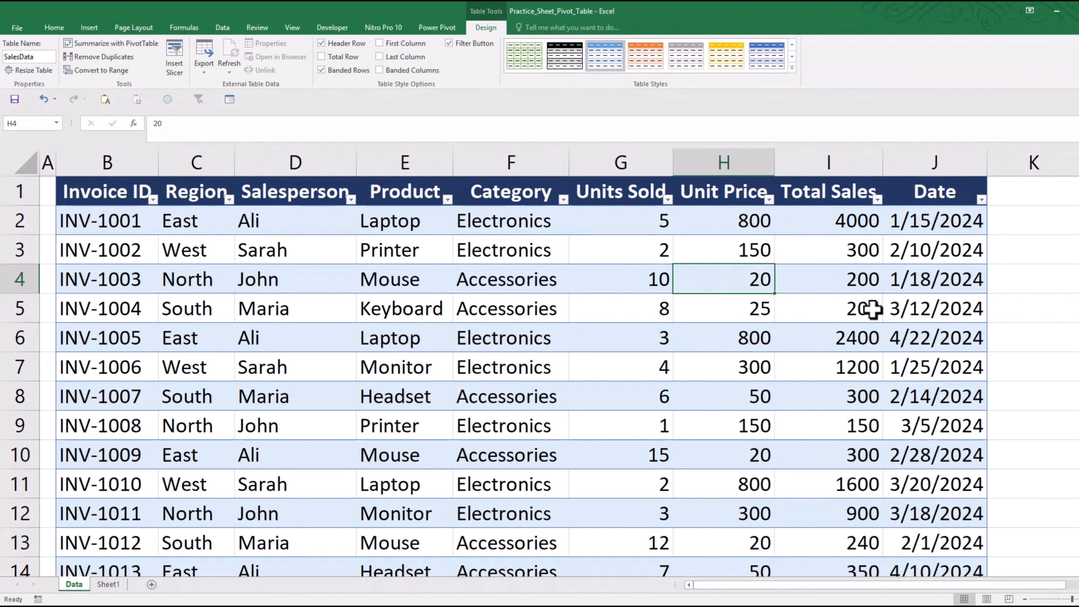
left_click(91, 189)
scroll(889, 272, "down", 1)
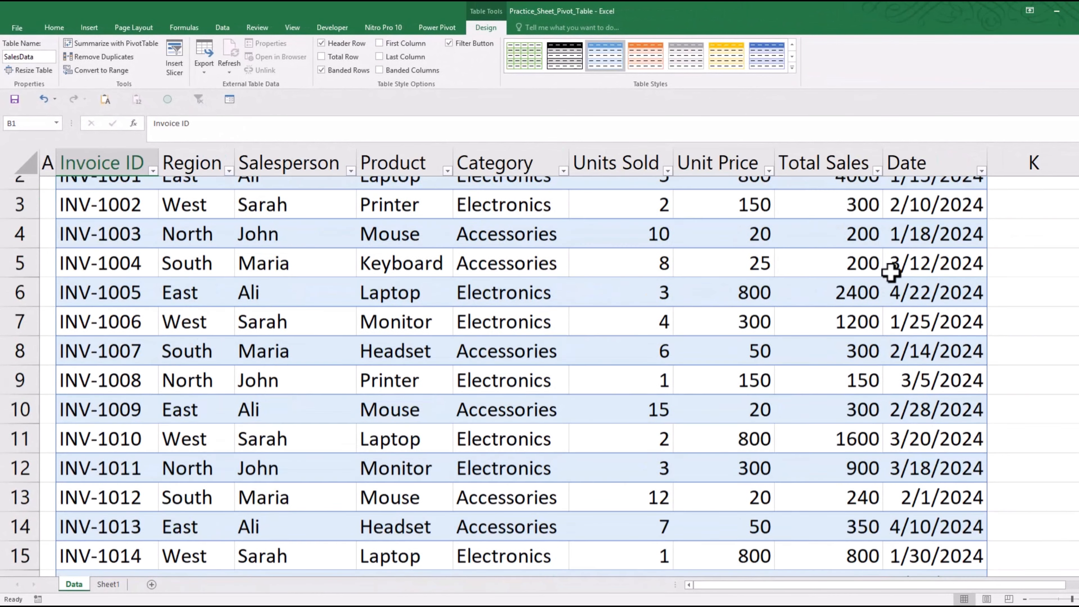
scroll(888, 272, "down", 8)
scroll(889, 272, "up", 8)
left_click(652, 301)
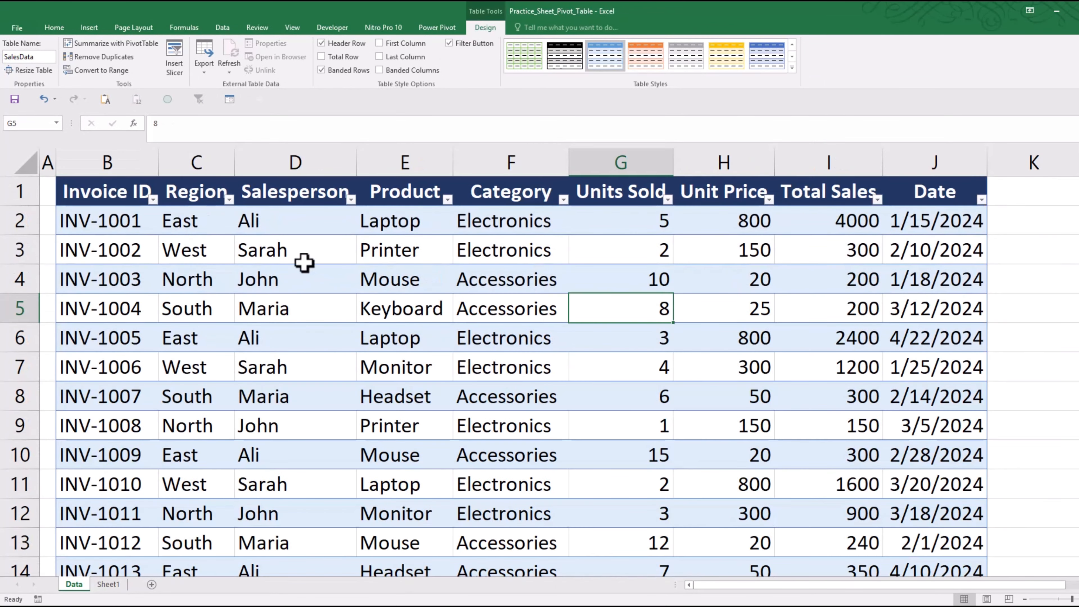
Step: Create a PivotTable on a new worksheet, using the full SalesData table as its source
left_click(284, 201)
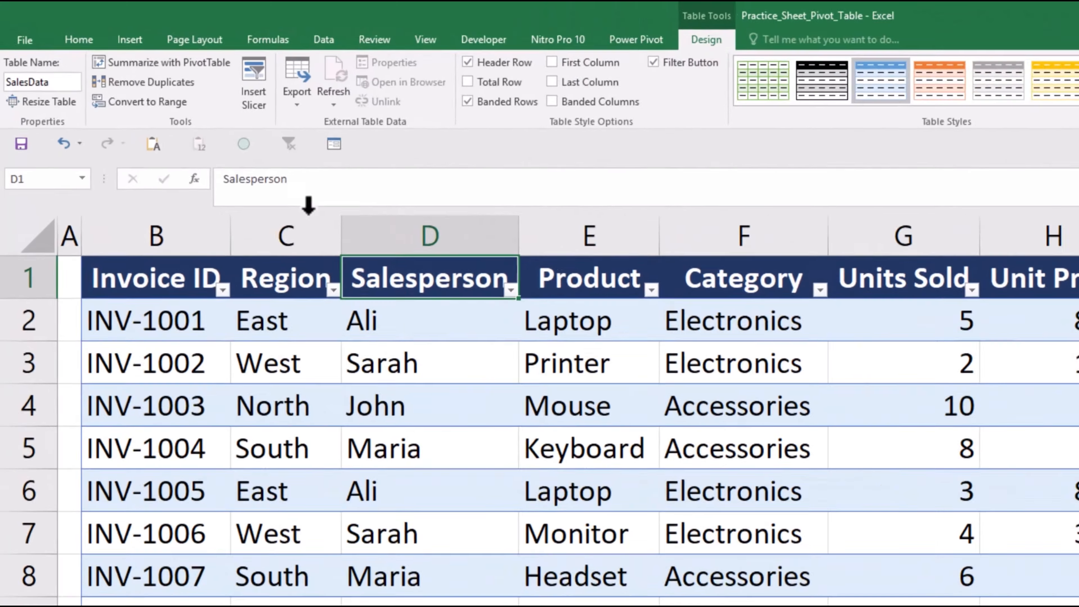
left_click(91, 28)
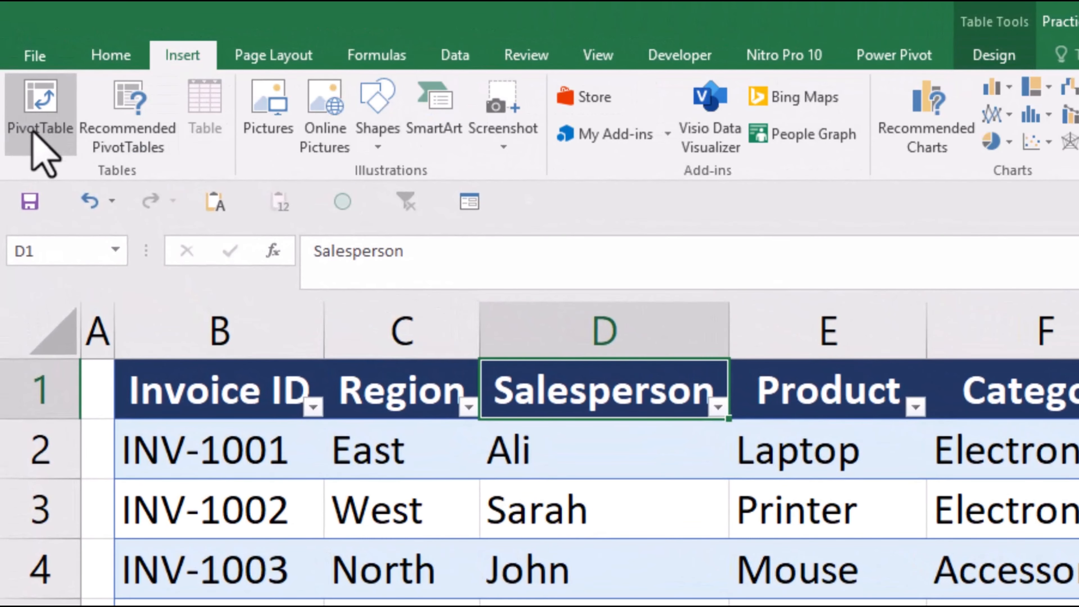
left_click(34, 127)
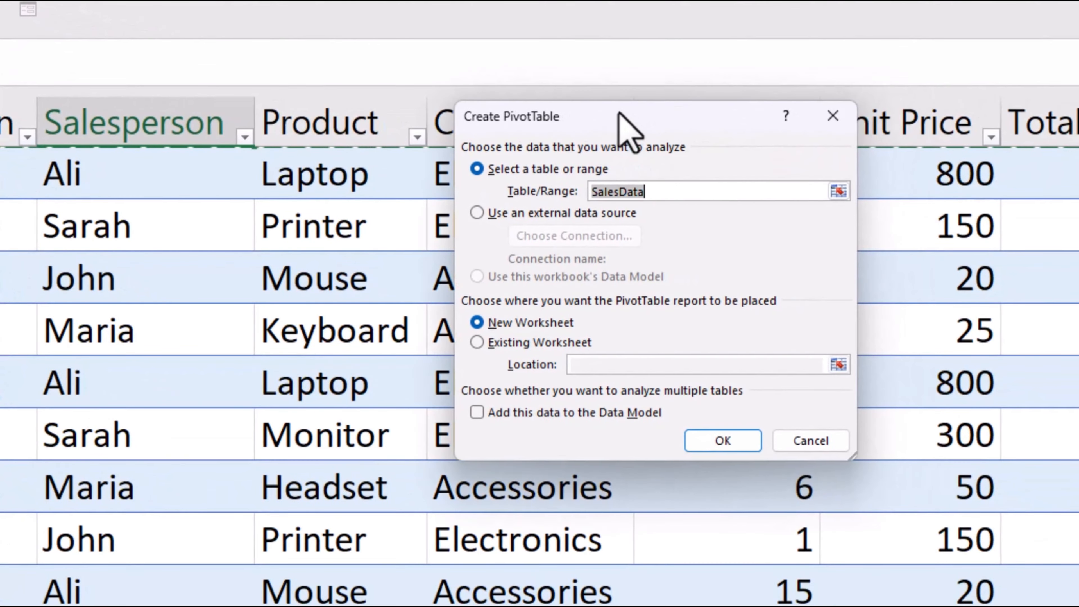
left_click_drag(619, 113, 618, 114)
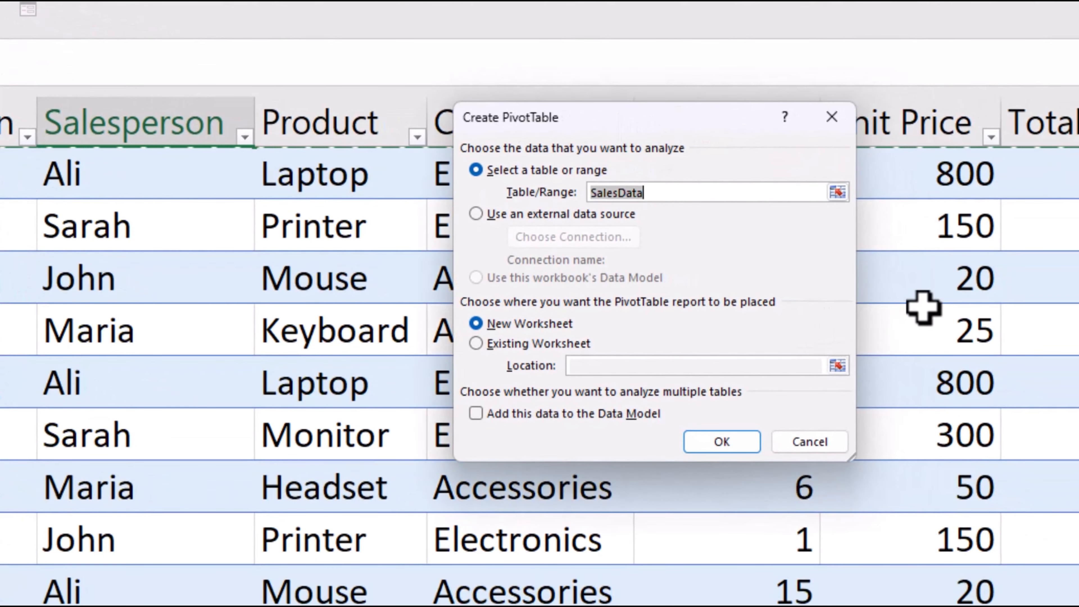
scroll(740, 306, "up", 1)
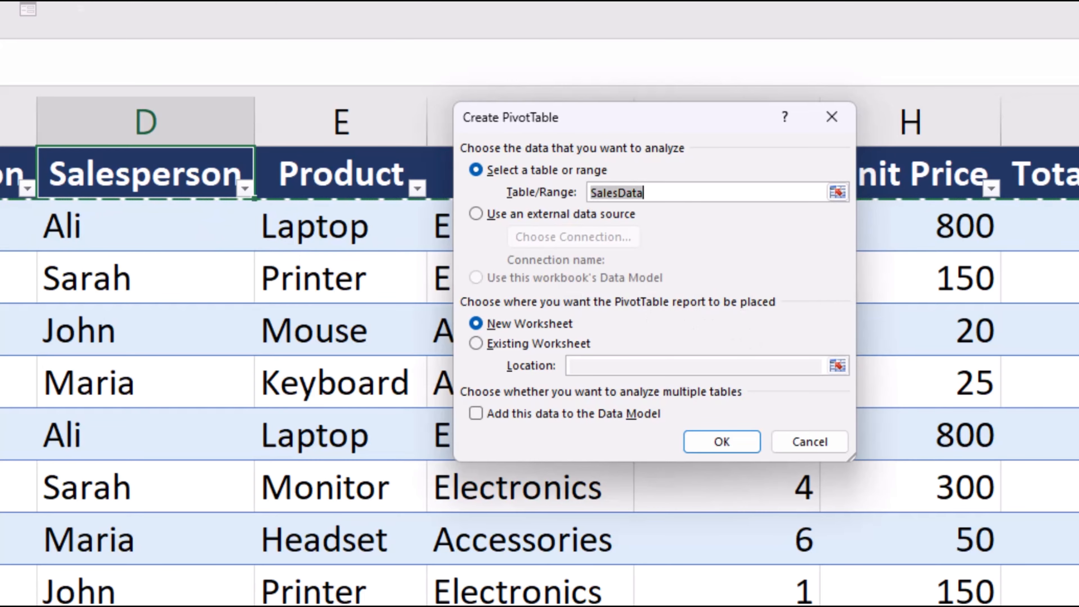
left_click(70, 144)
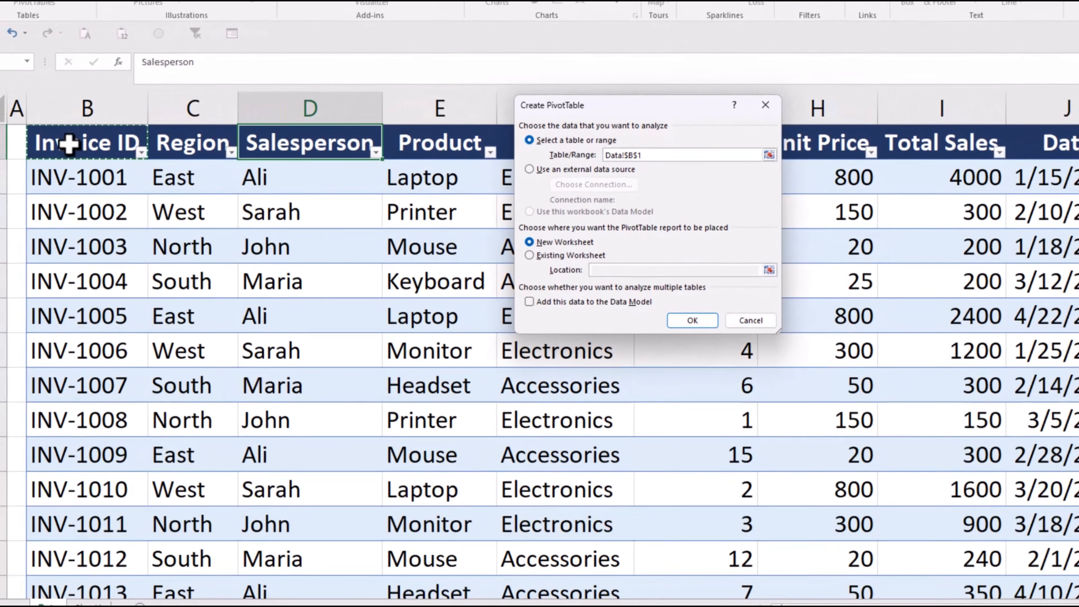
key("ctrl+shift+Right")
key("ctrl+shift+Down")
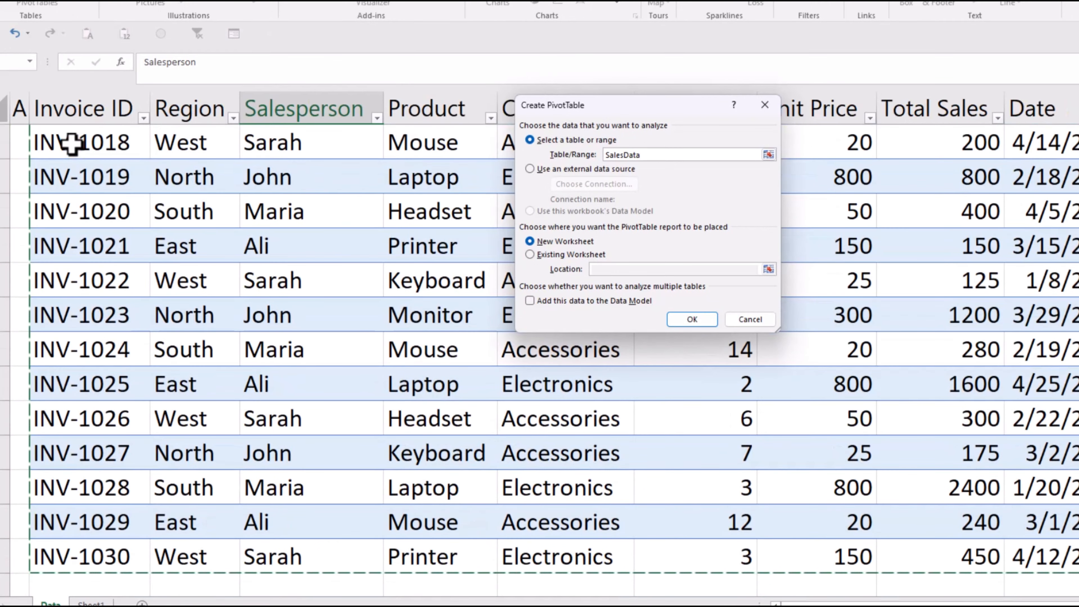
scroll(707, 220, "up", 6)
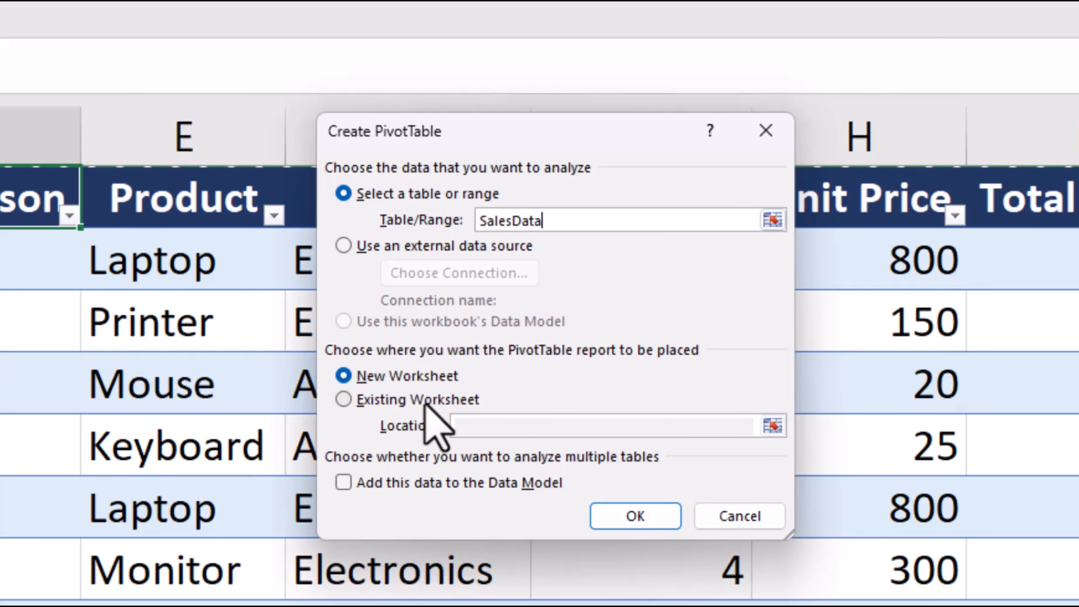
left_click(630, 519)
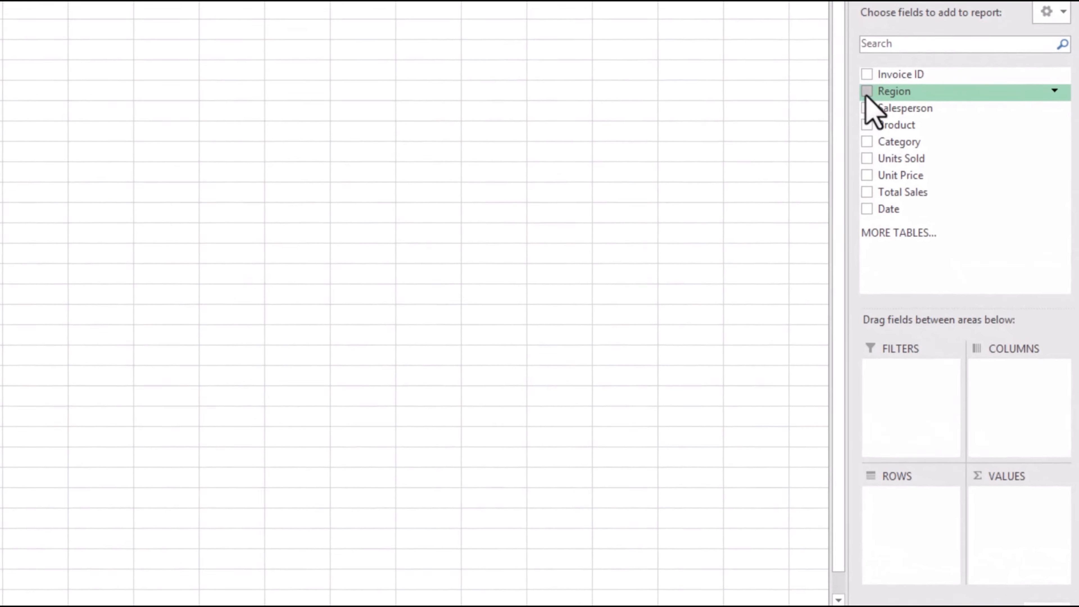
Step: Add Region to the PivotTable's rows and Total Sales to its values
left_click(980, 236)
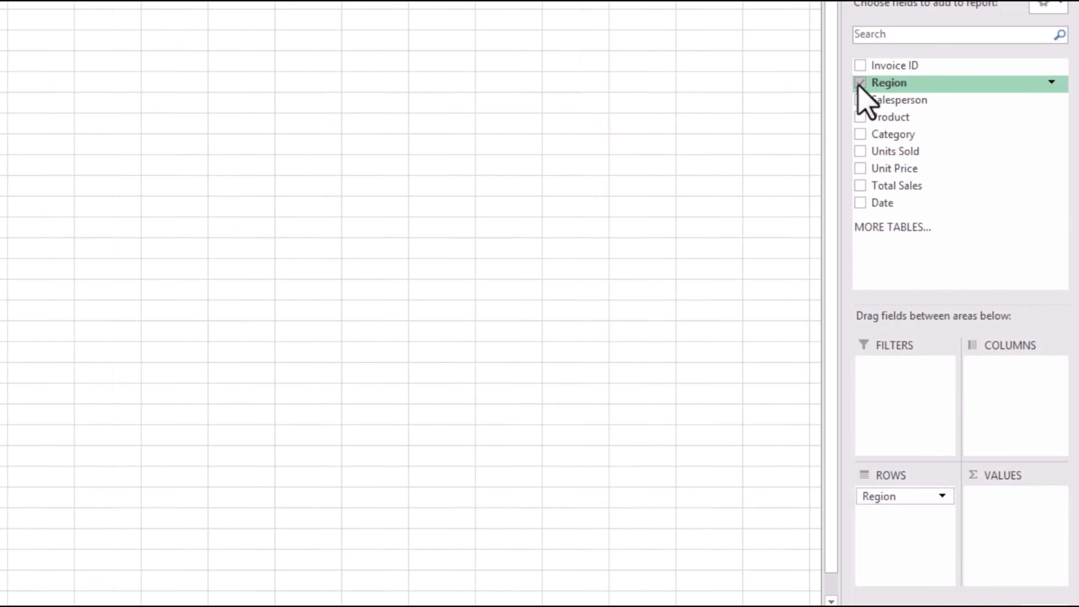
left_click(862, 186)
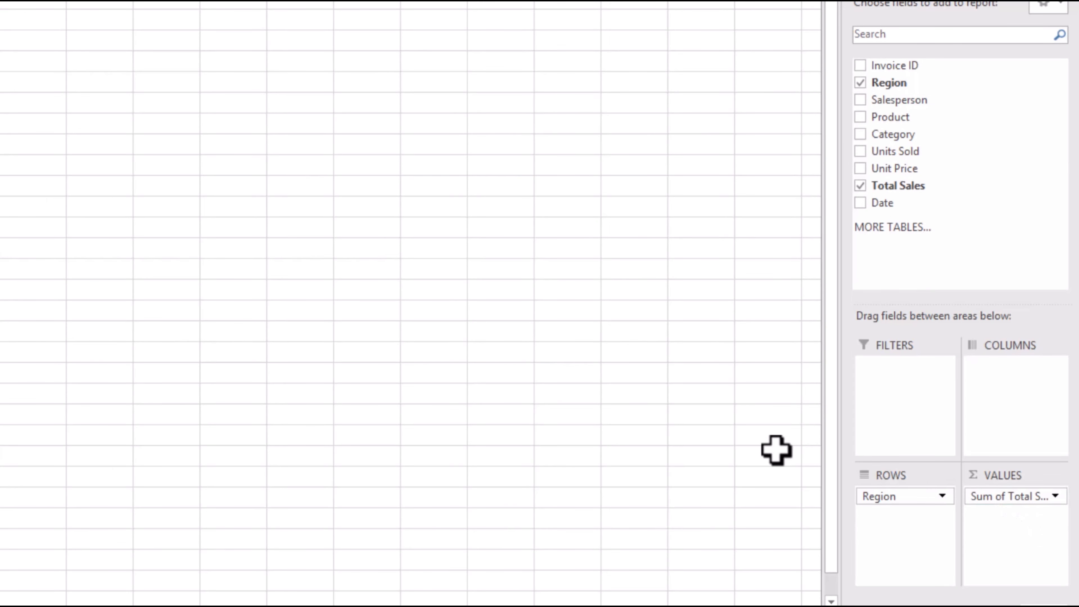
scroll(527, 356, "up", 6)
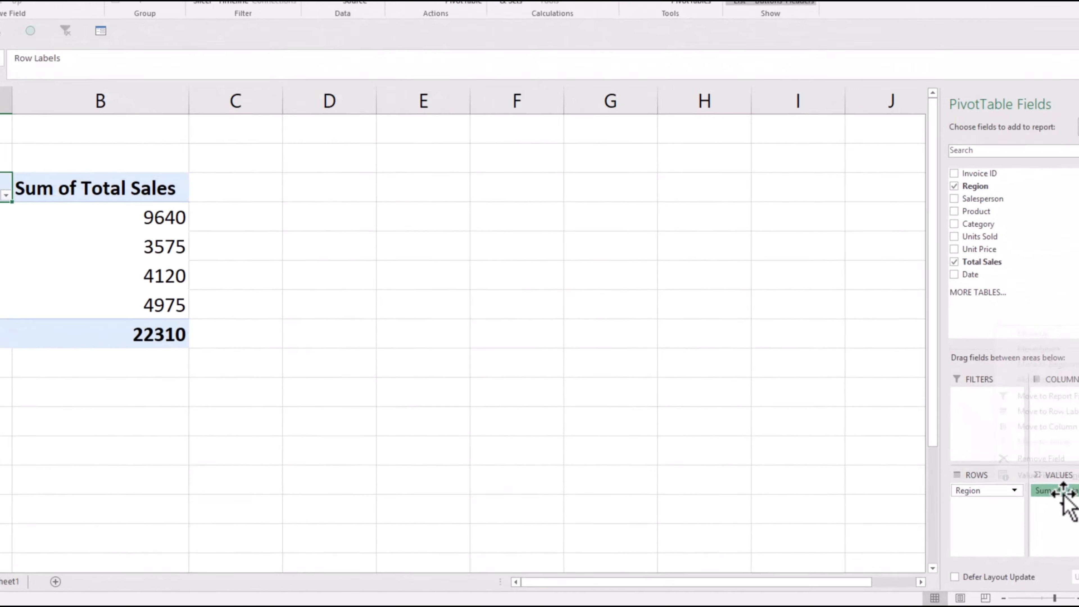
Step: Change the PivotTable's Total Sales value field to summarize by Average
left_click(1072, 504)
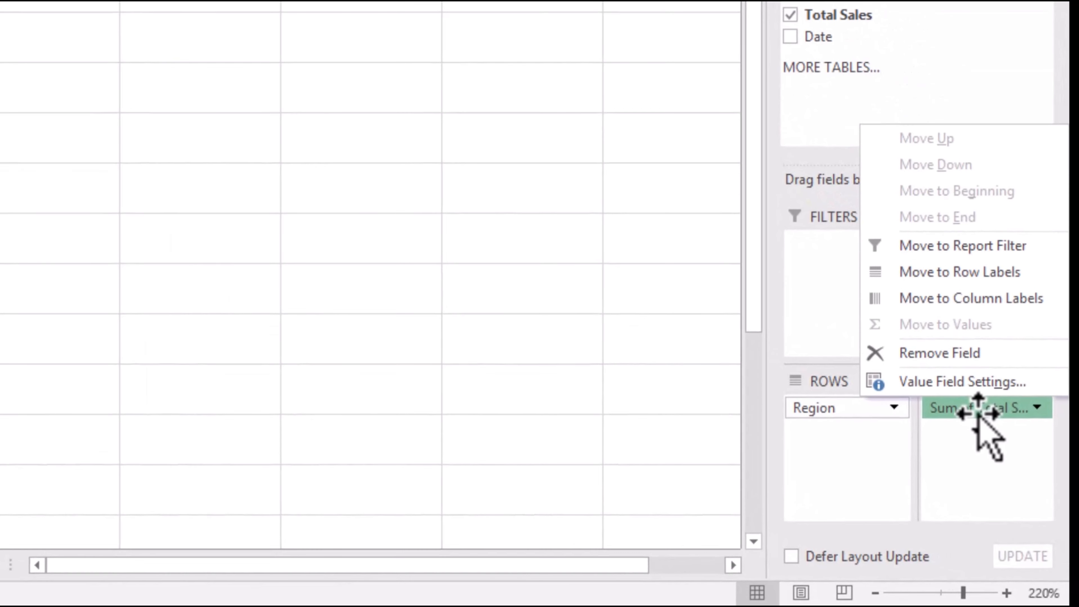
left_click(993, 382)
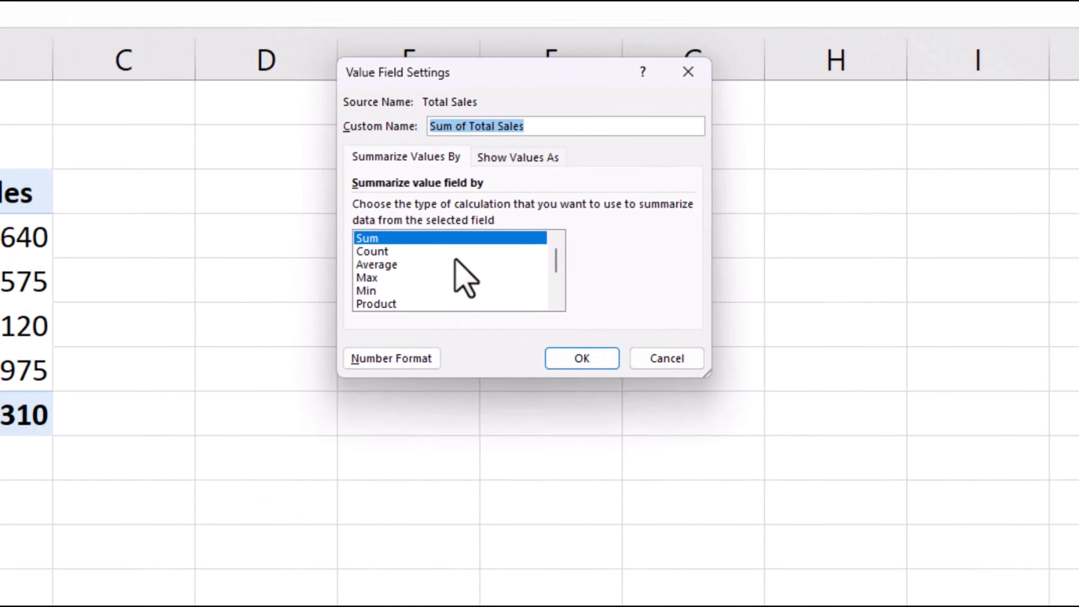
left_click(390, 251)
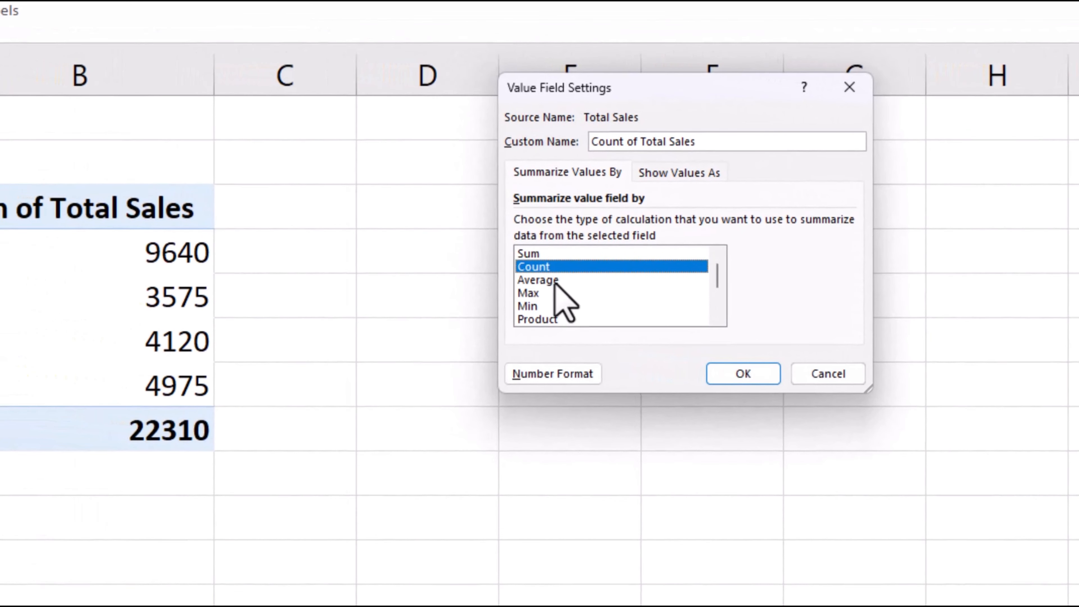
left_click(555, 281)
left_click(546, 305)
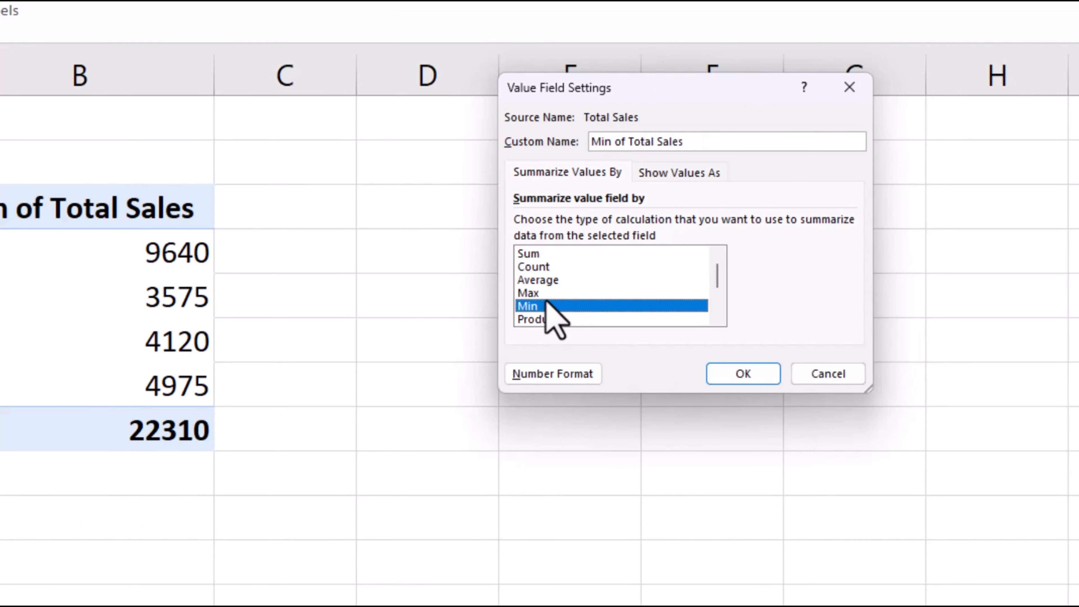
left_click_drag(716, 278, 716, 251)
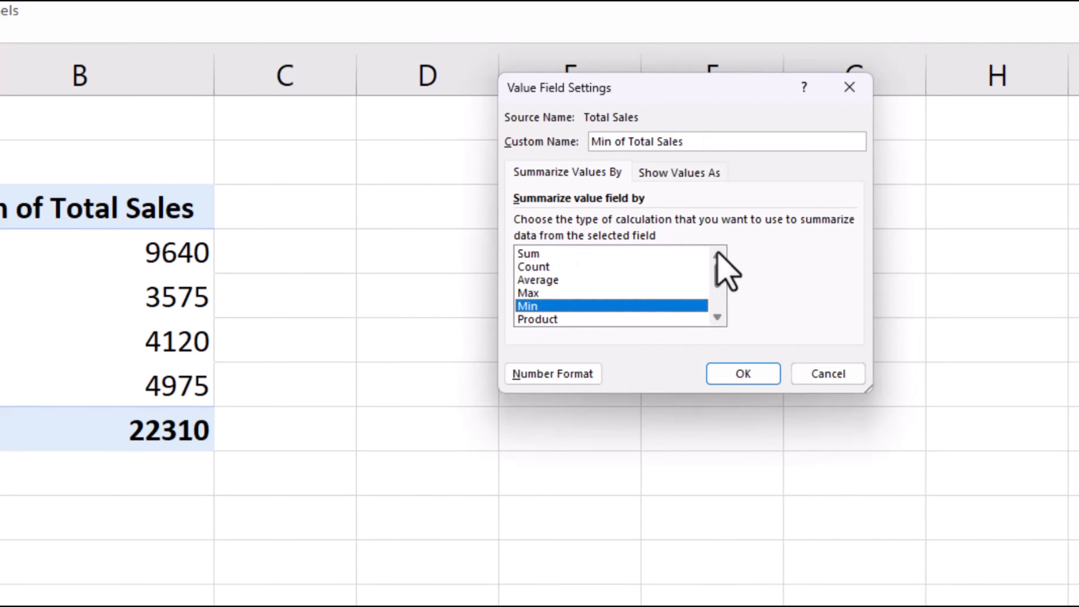
left_click(554, 281)
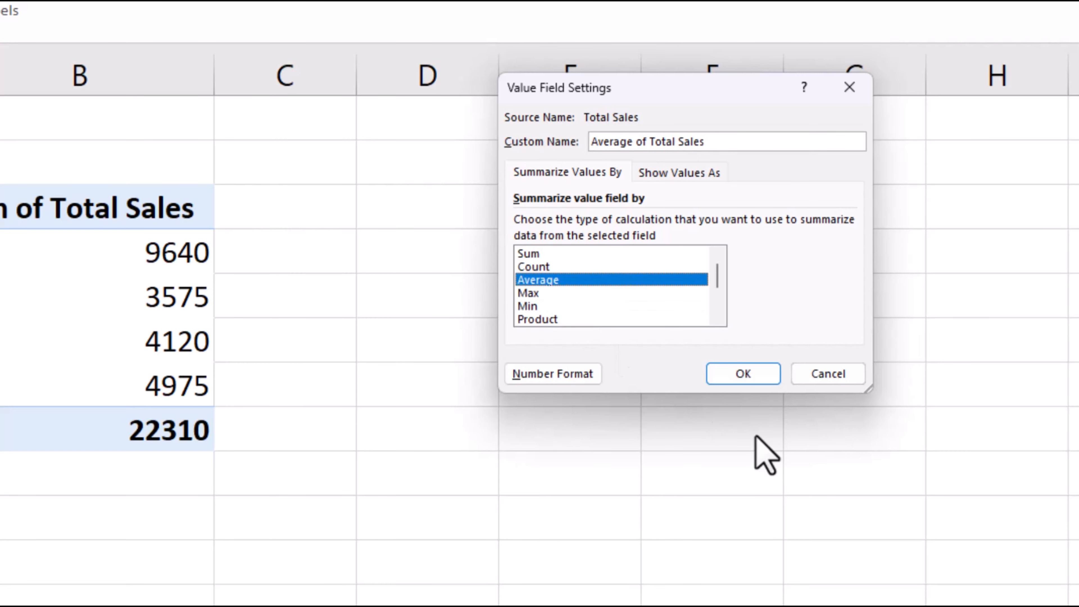
left_click(760, 374)
left_click(1032, 450)
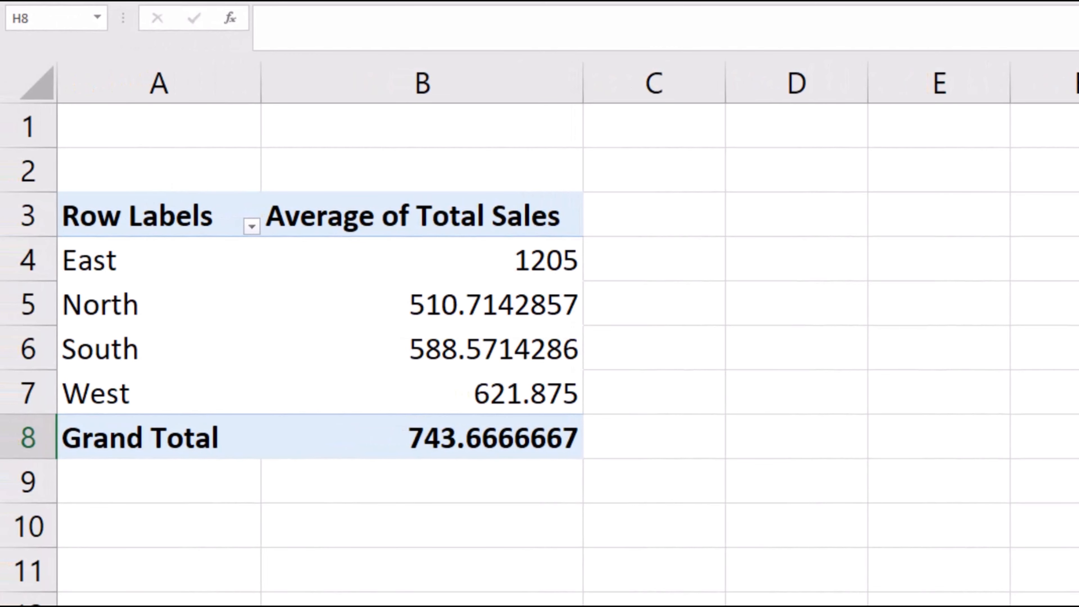
Step: Add Salesperson to the PivotTable's rows beneath Region
left_click(554, 319)
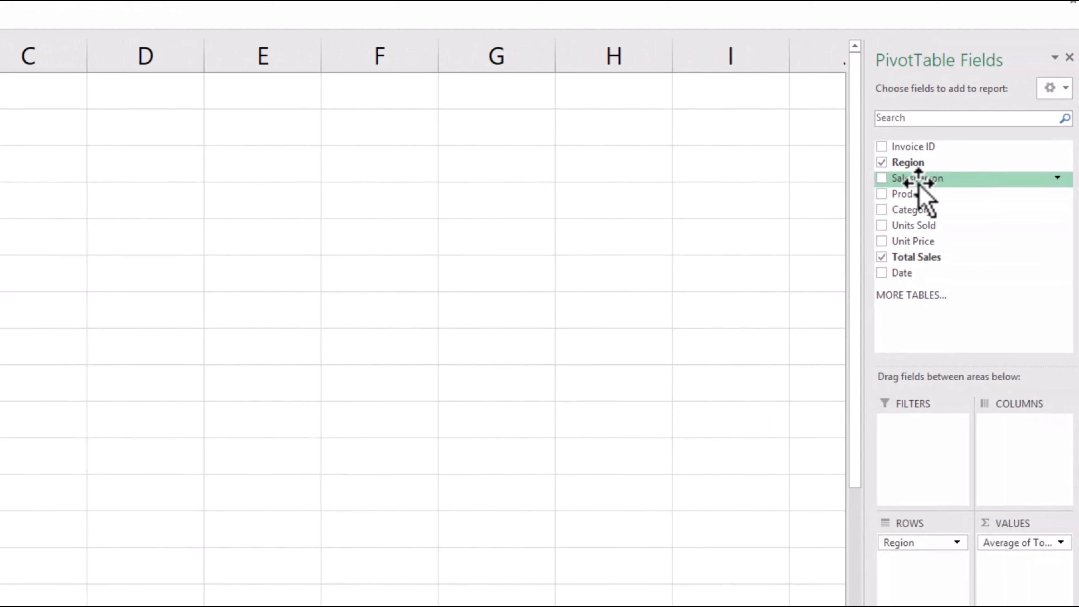
left_click_drag(918, 182, 921, 589)
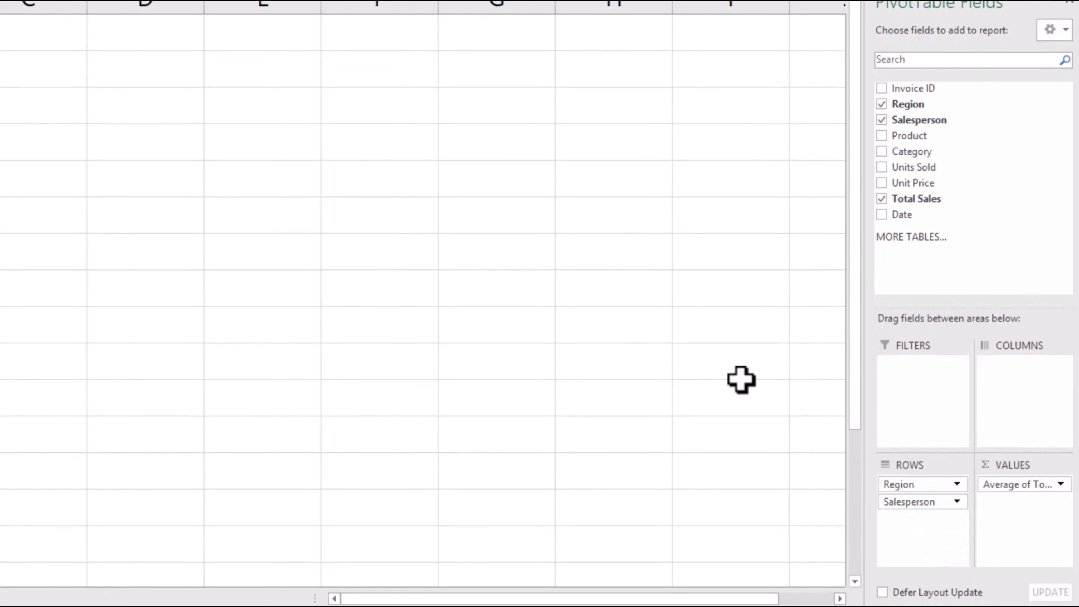
left_click(656, 292)
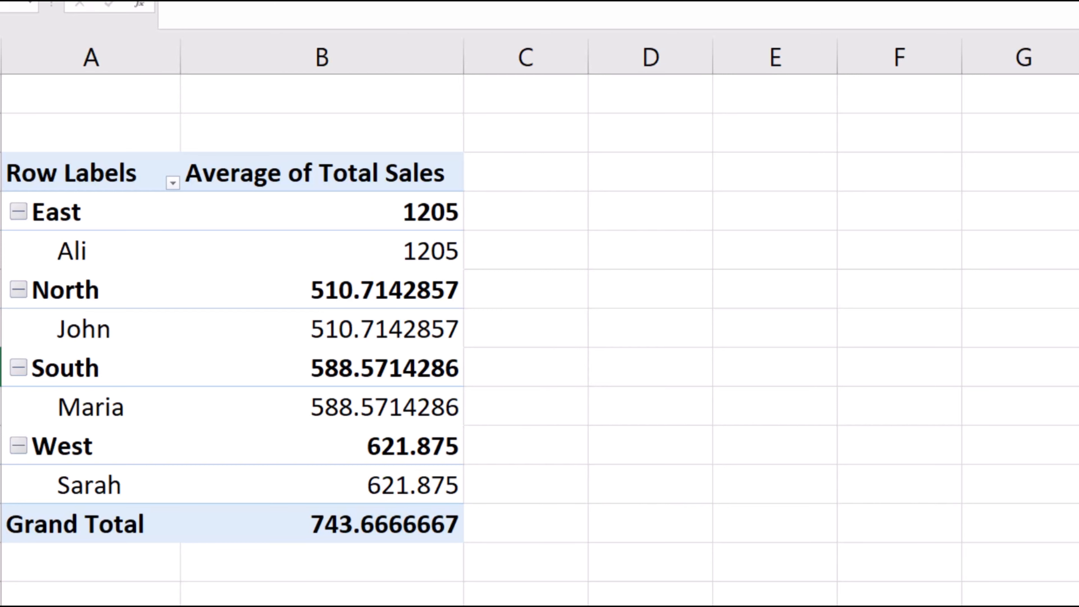
left_click(434, 285)
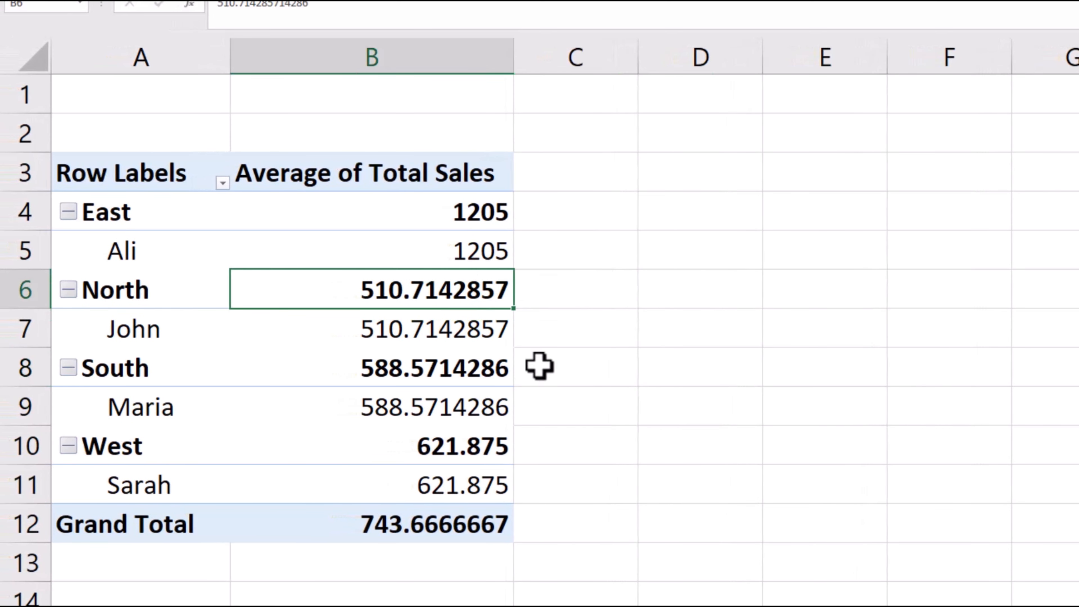
left_click(463, 369)
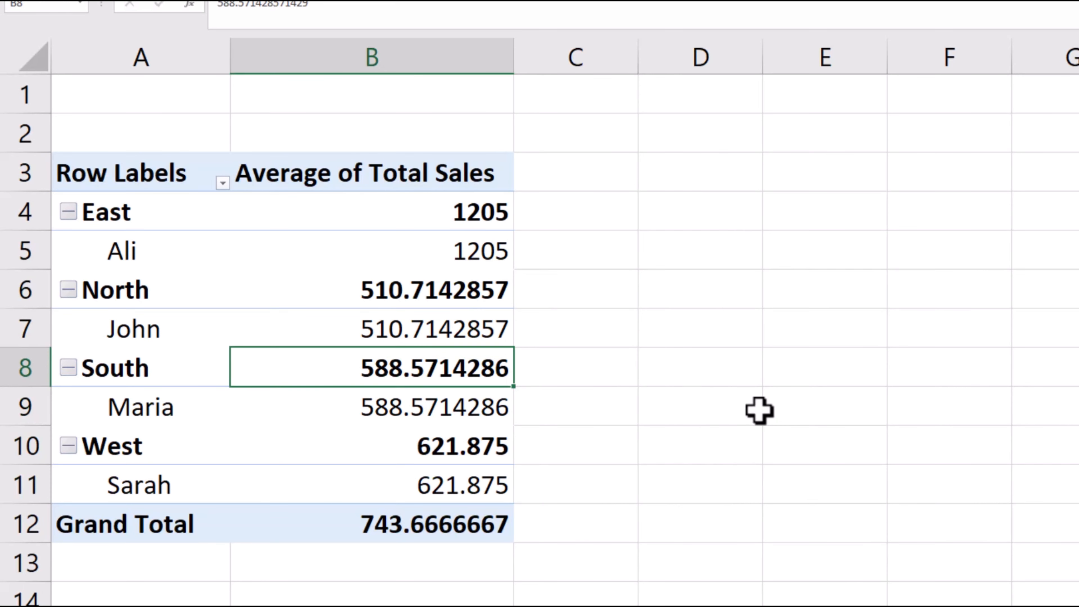
left_click(450, 160)
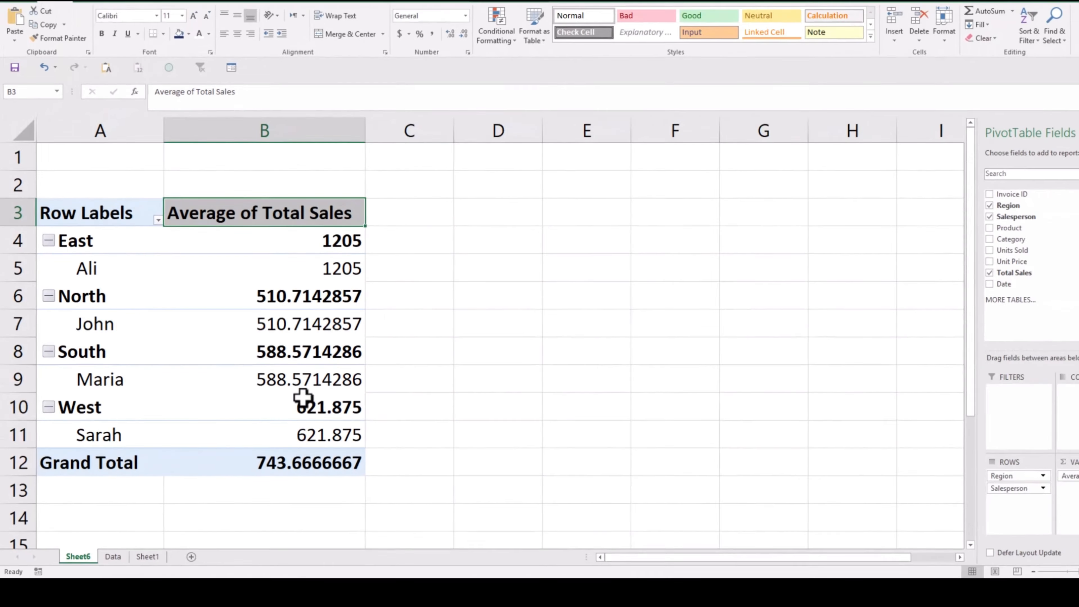
left_click(455, 304)
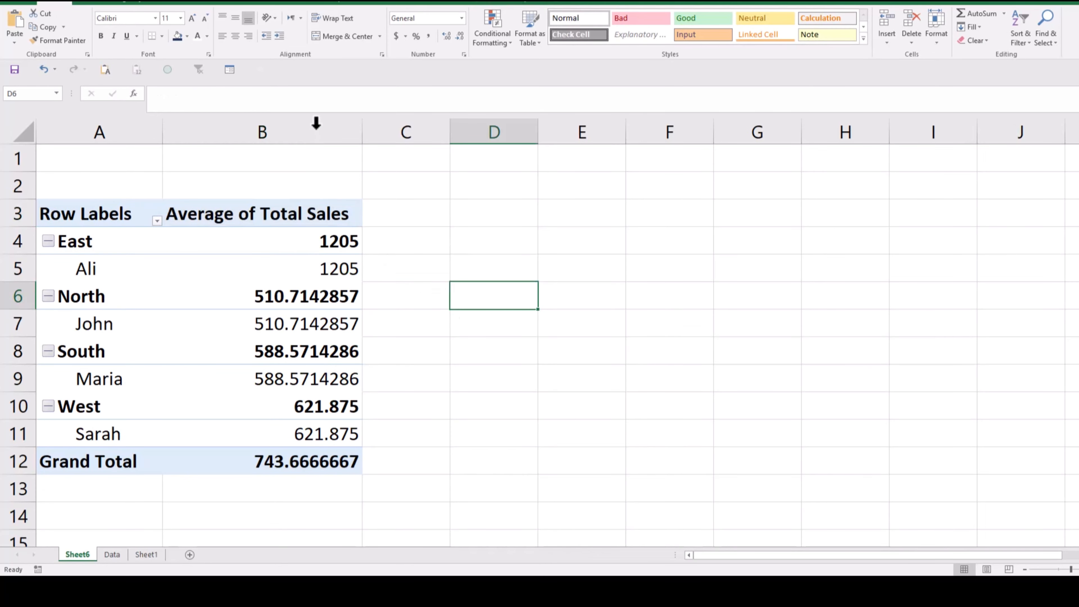
Step: Format the whole Average of Total Sales column (column B) as Number with 0 decimal places
left_click(318, 123)
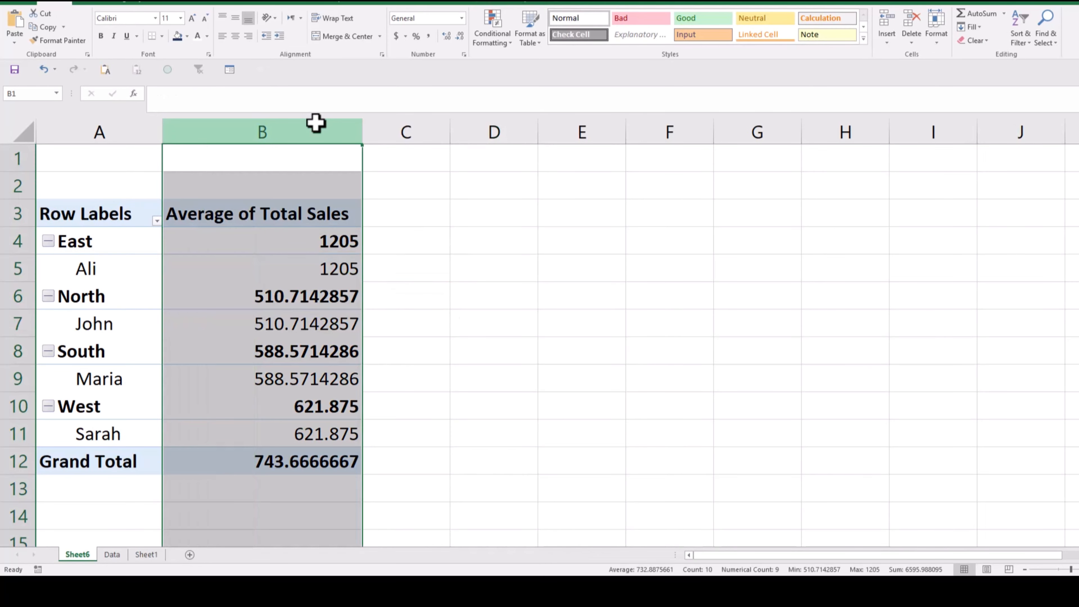
left_click(464, 55)
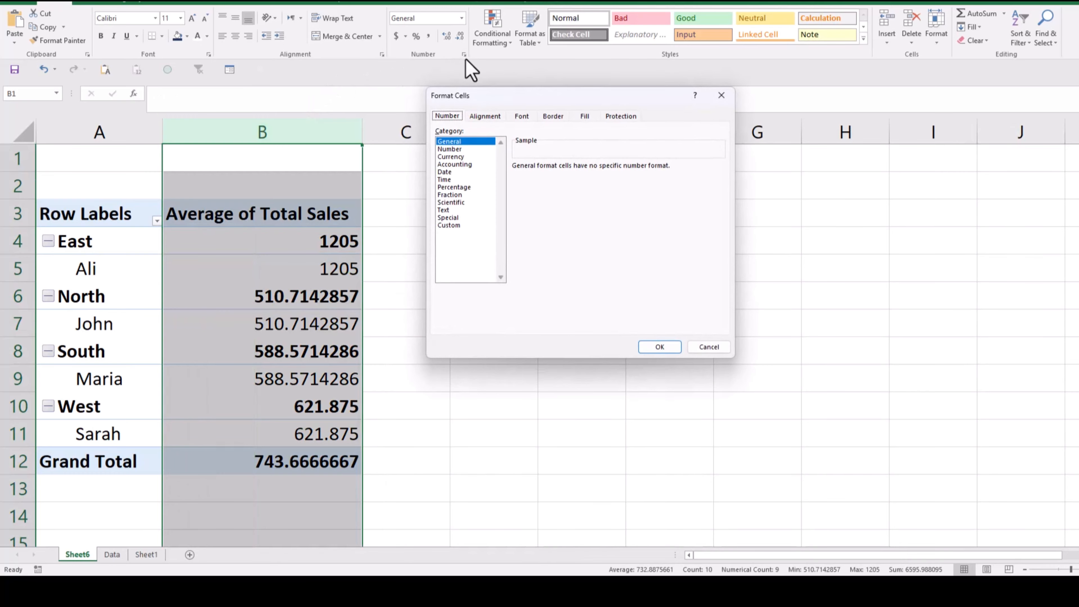
left_click(454, 149)
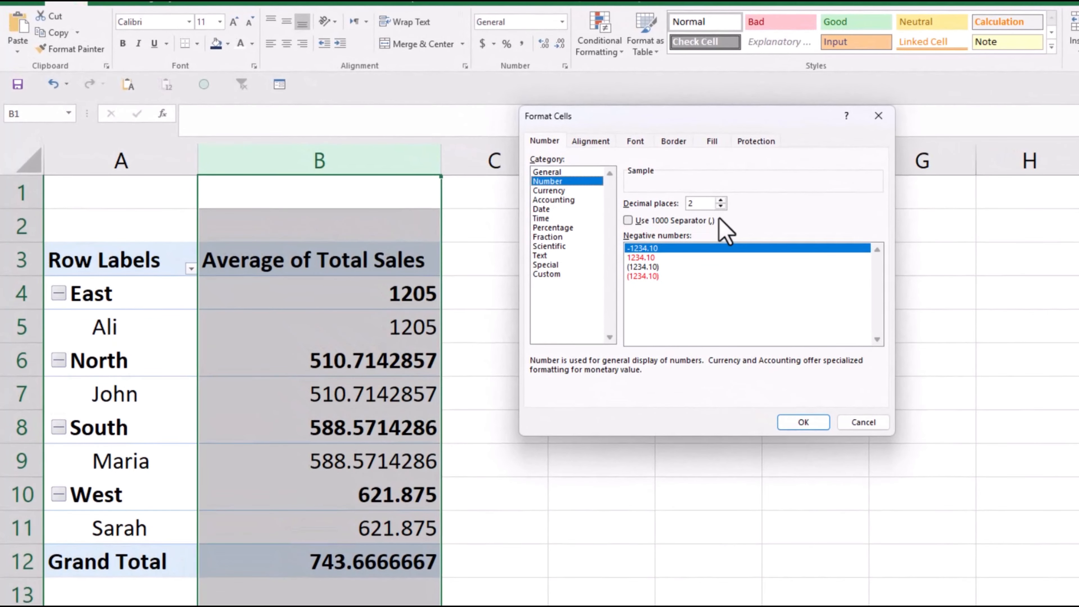
left_click(720, 200)
left_click(720, 207)
left_click(721, 206)
left_click(720, 207)
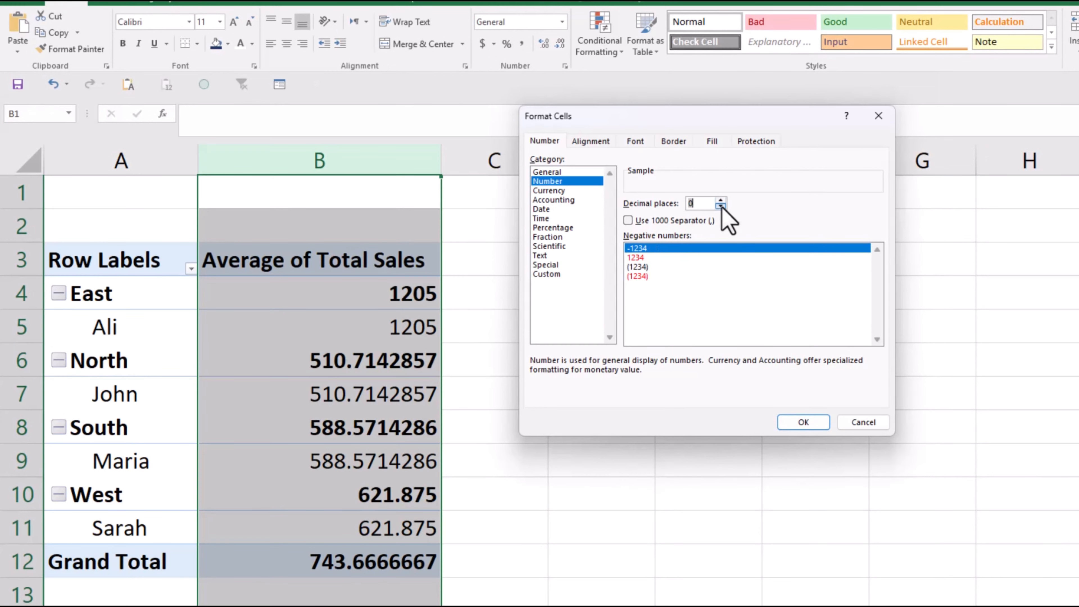
left_click(791, 423)
left_click(789, 425)
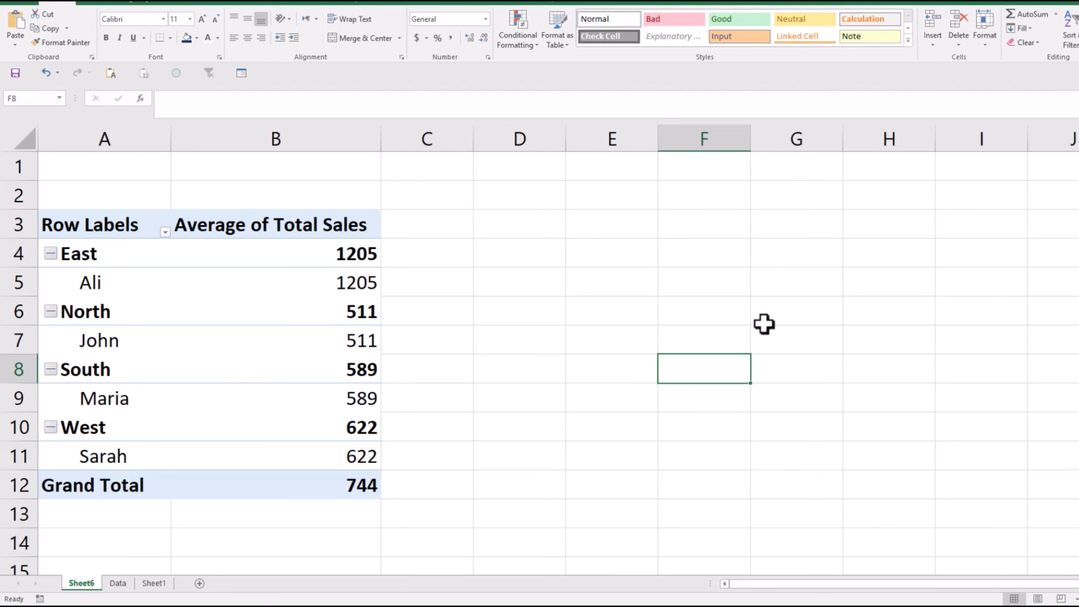
Step: Add Category to the PivotTable's columns to split the average sales by product category
left_click(331, 251)
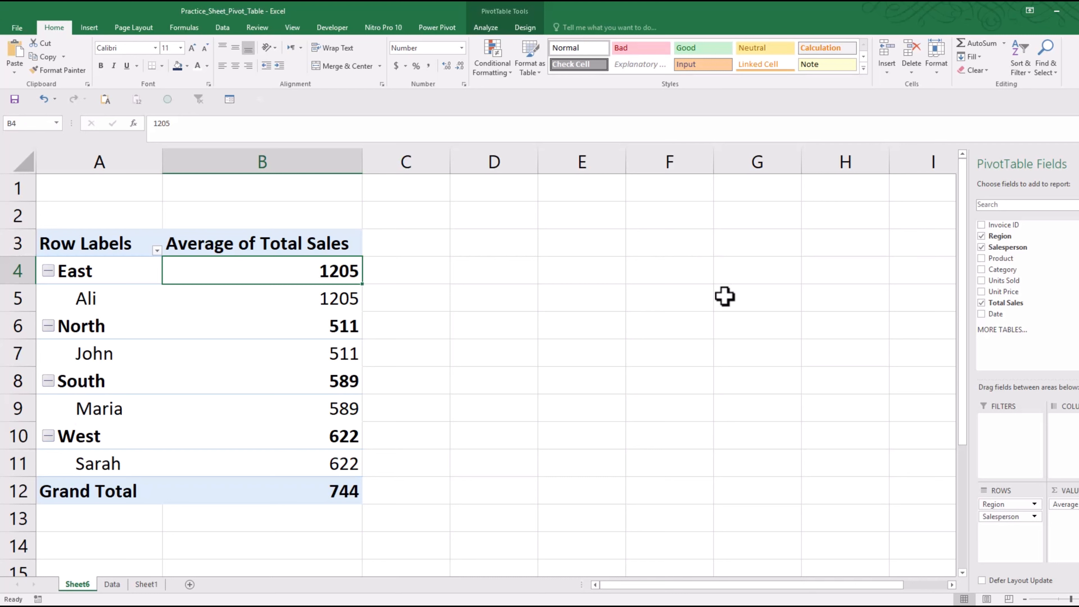
left_click_drag(982, 272, 1070, 457)
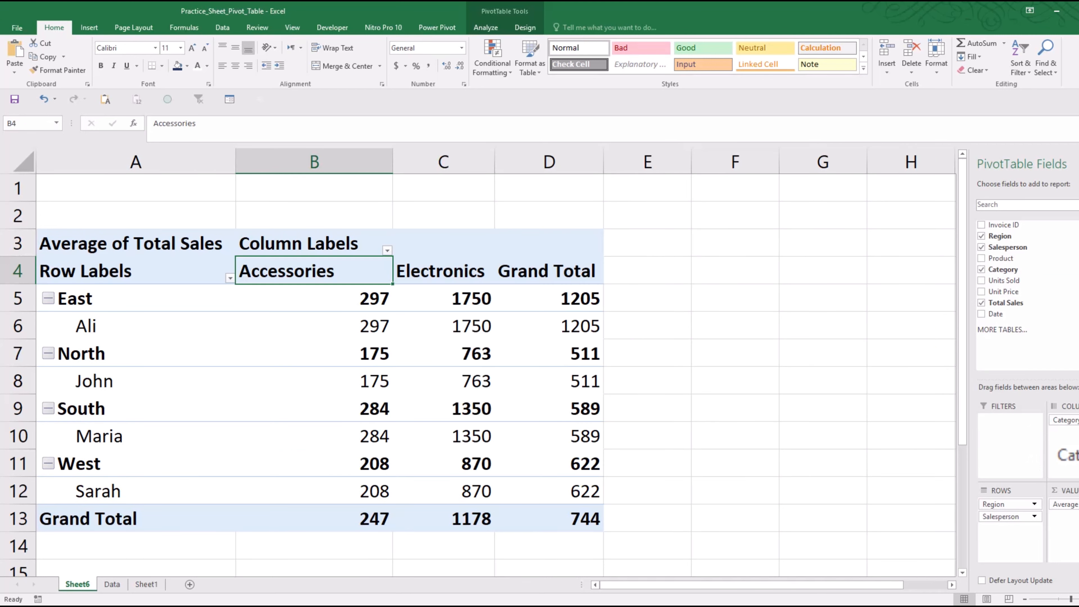
left_click(887, 304)
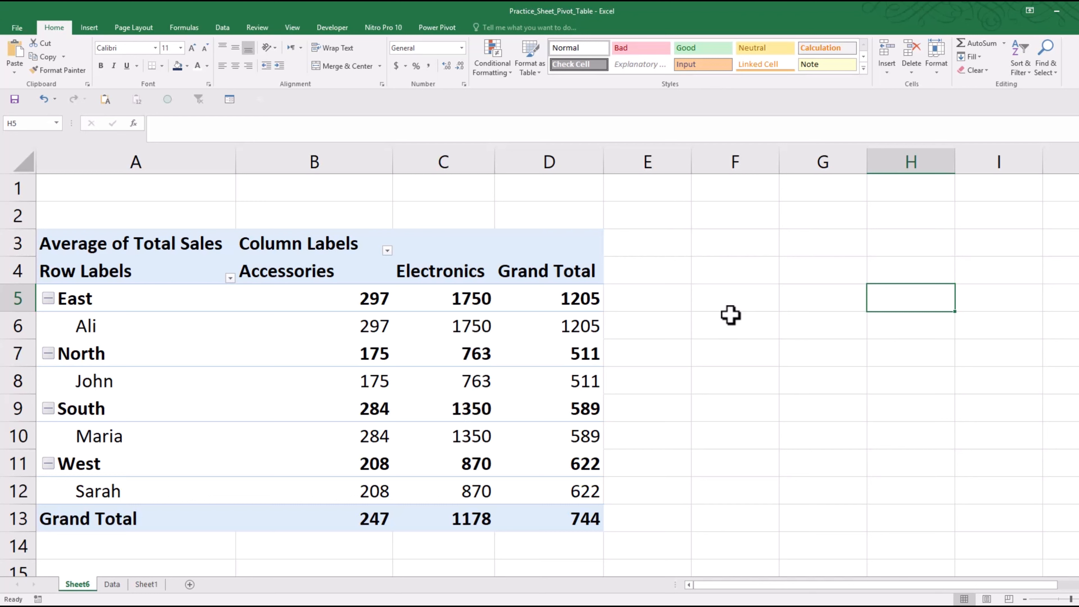
Step: Add Date as a report filter on the PivotTable
left_click(526, 276)
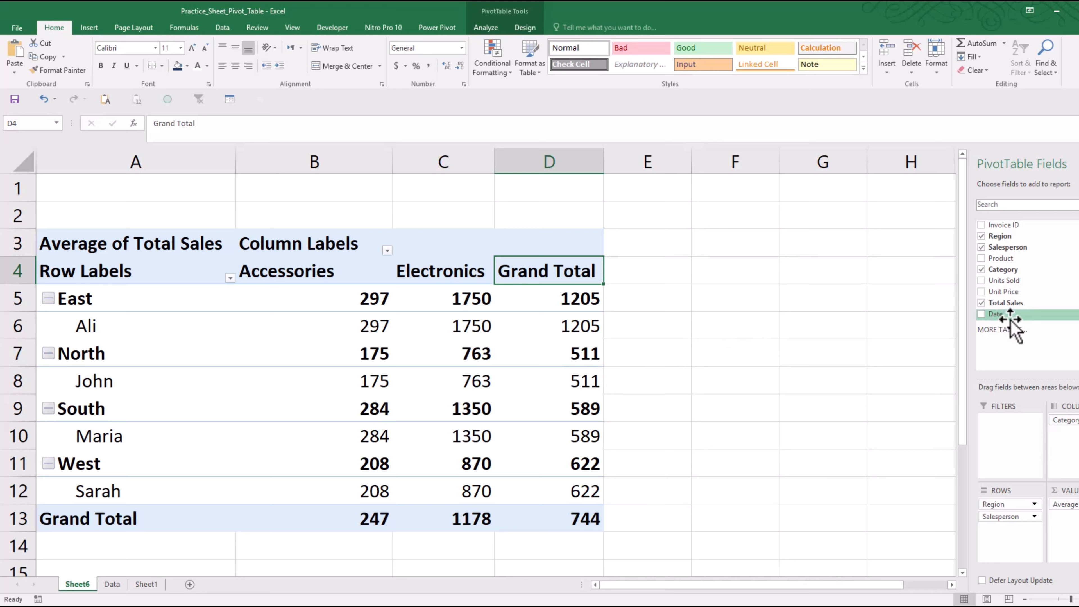
left_click_drag(1009, 317, 1004, 440)
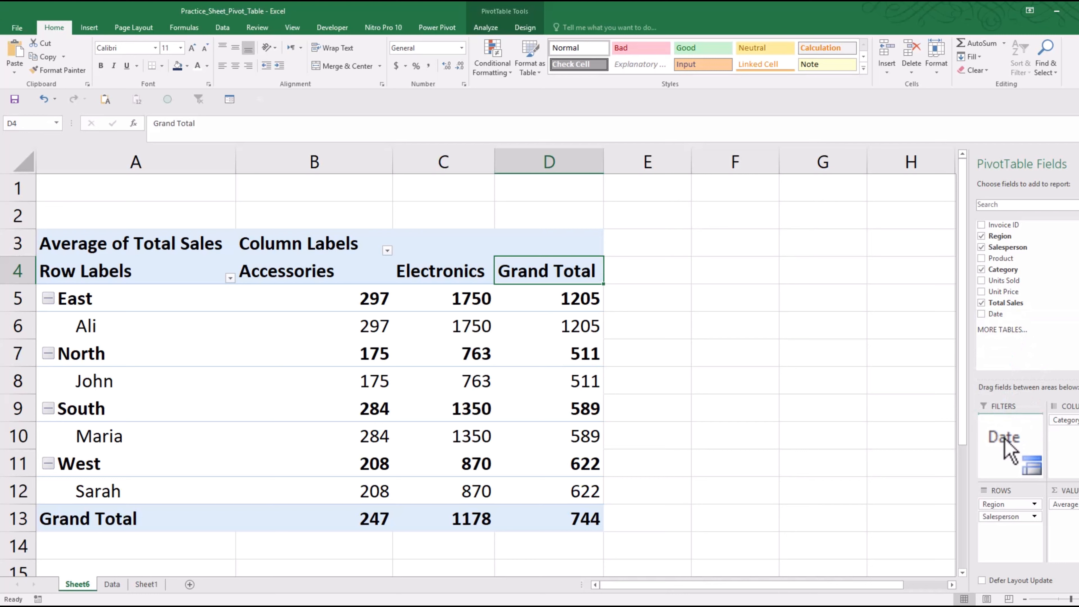
left_click_drag(1005, 440, 1004, 440)
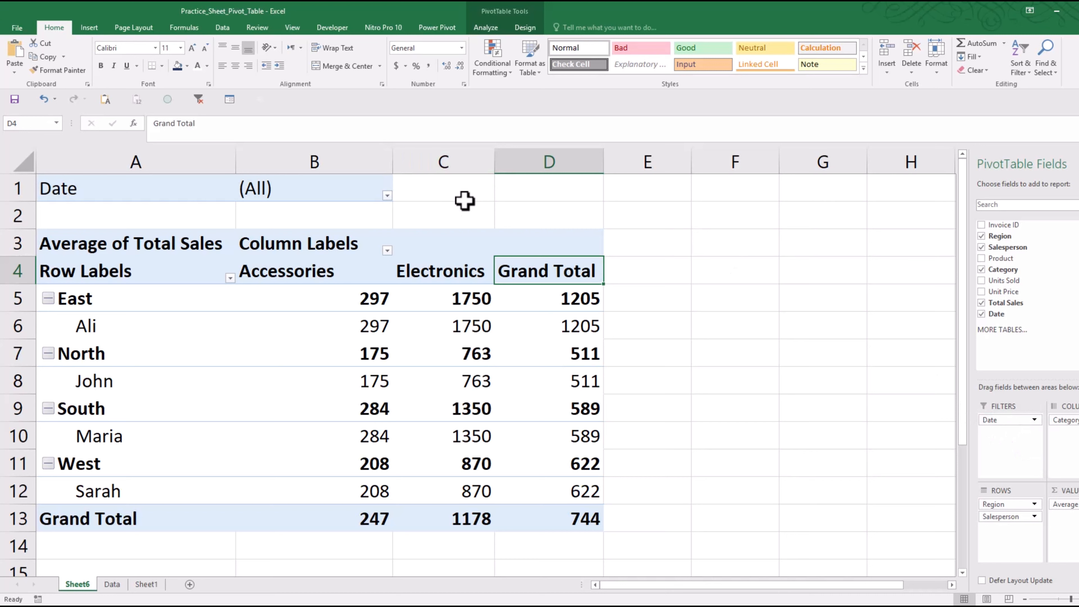
Step: Enable selection of multiple items in the PivotTable's Date filter
left_click(387, 195)
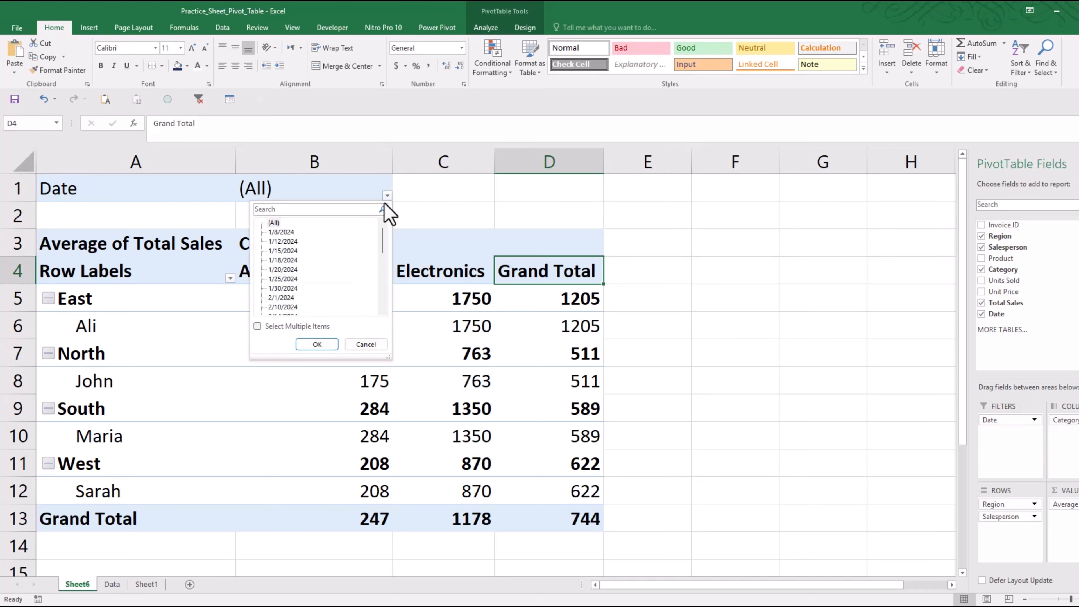
left_click(257, 326)
left_click(277, 223)
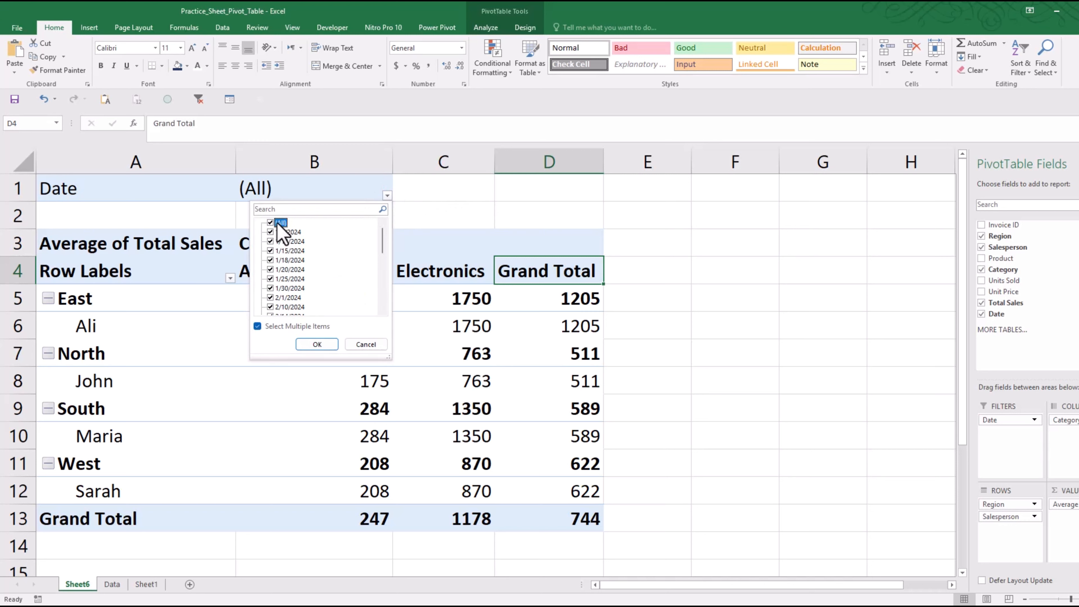